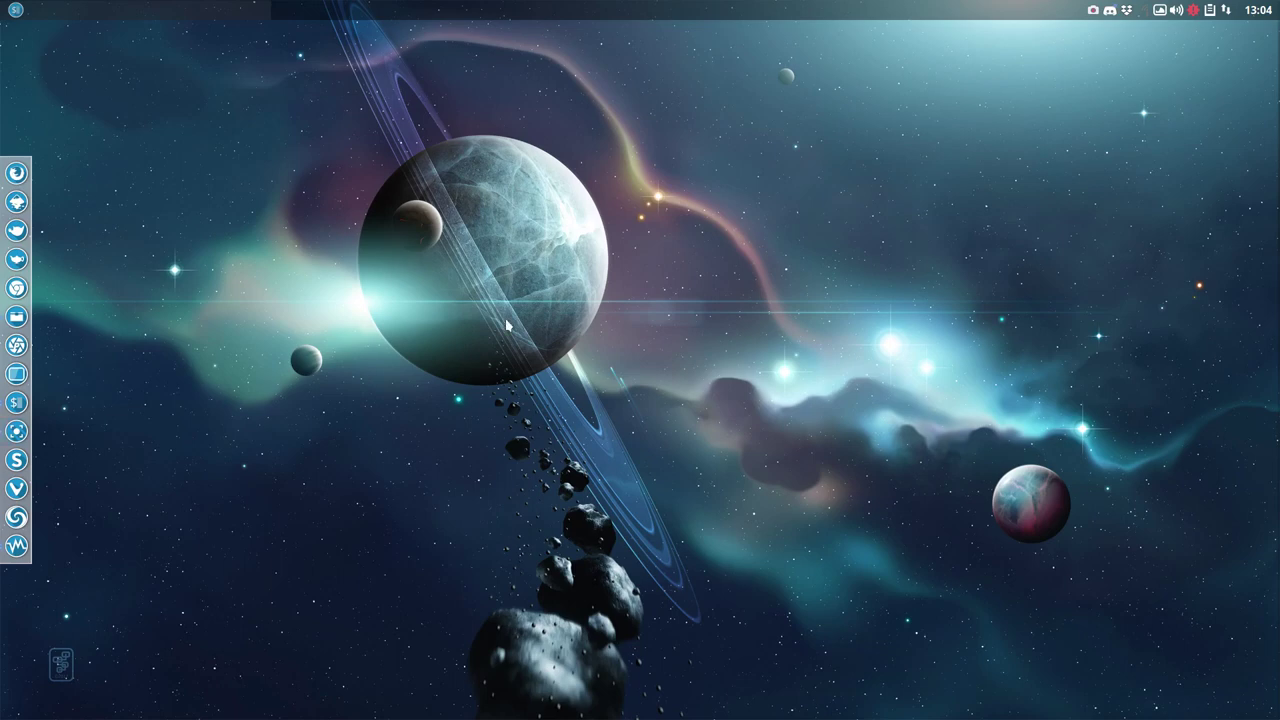
# Launch a Termite terminal showing the ArcoLinux system information banner
pyautogui.hotkey('ctrl', 'alt', 't')
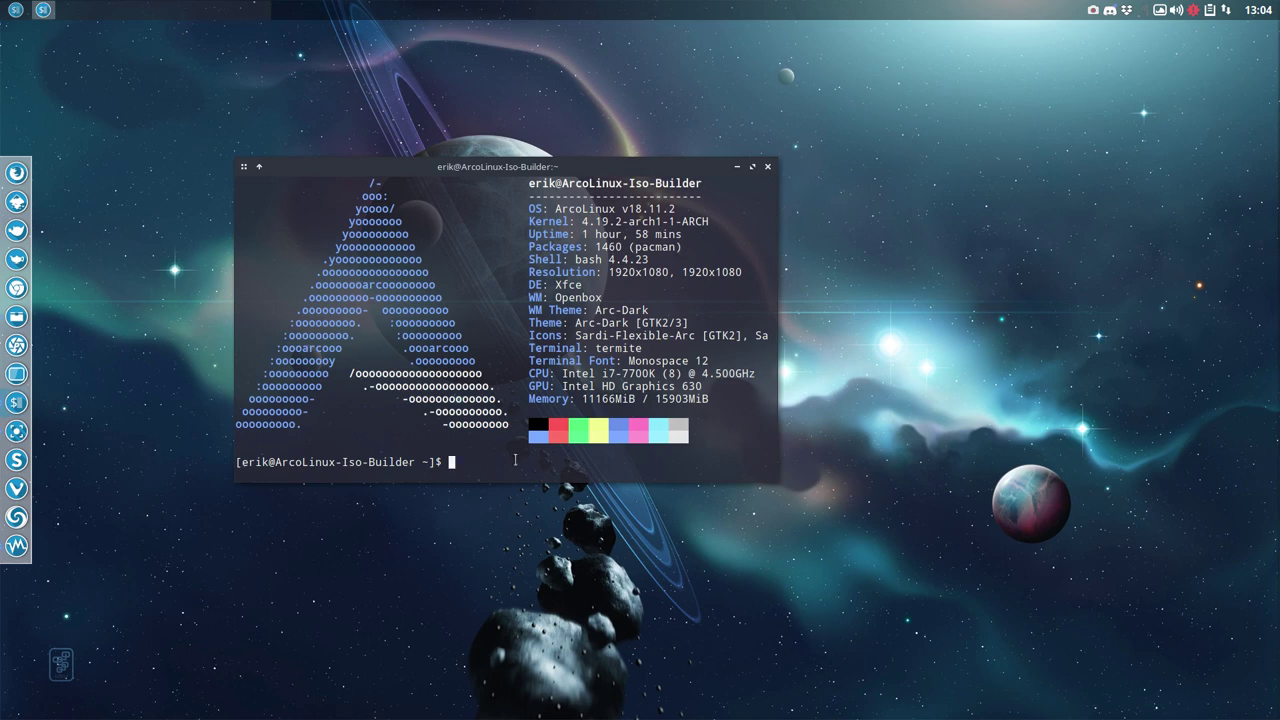
pyautogui.write('update')
# Run the update command and enter the sudo password
pyautogui.press('Return')
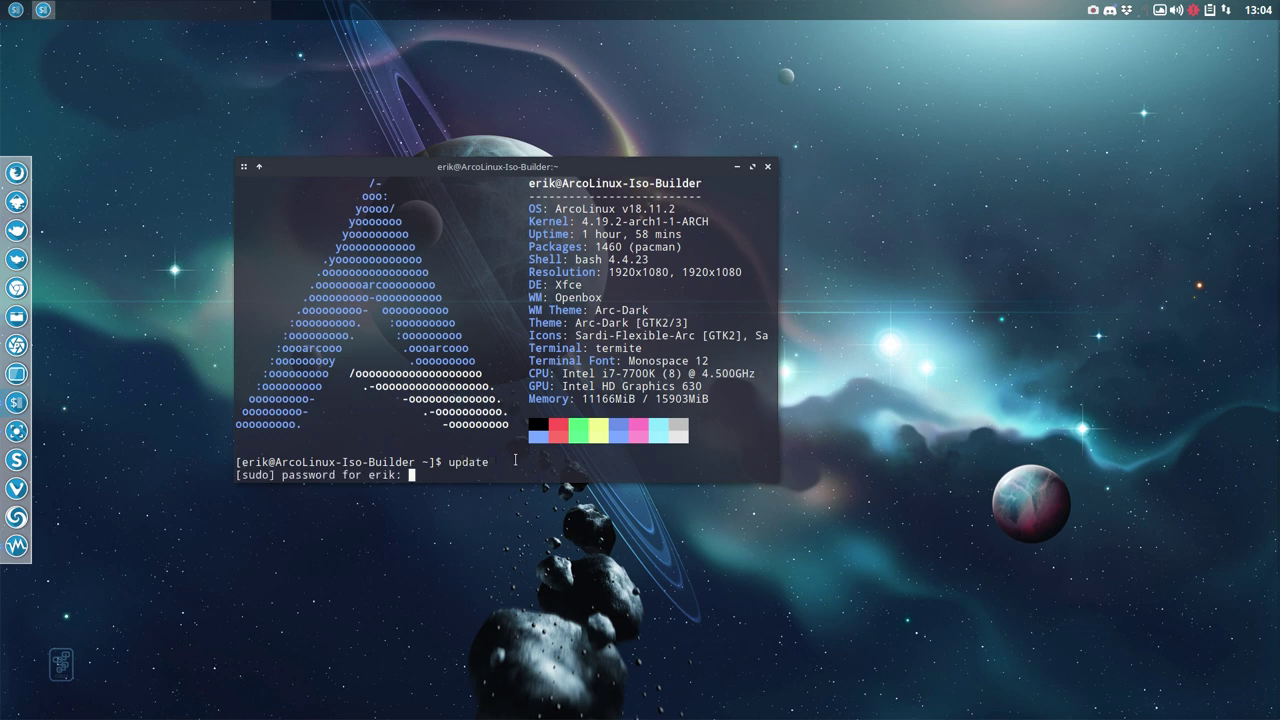
pyautogui.press('Return')
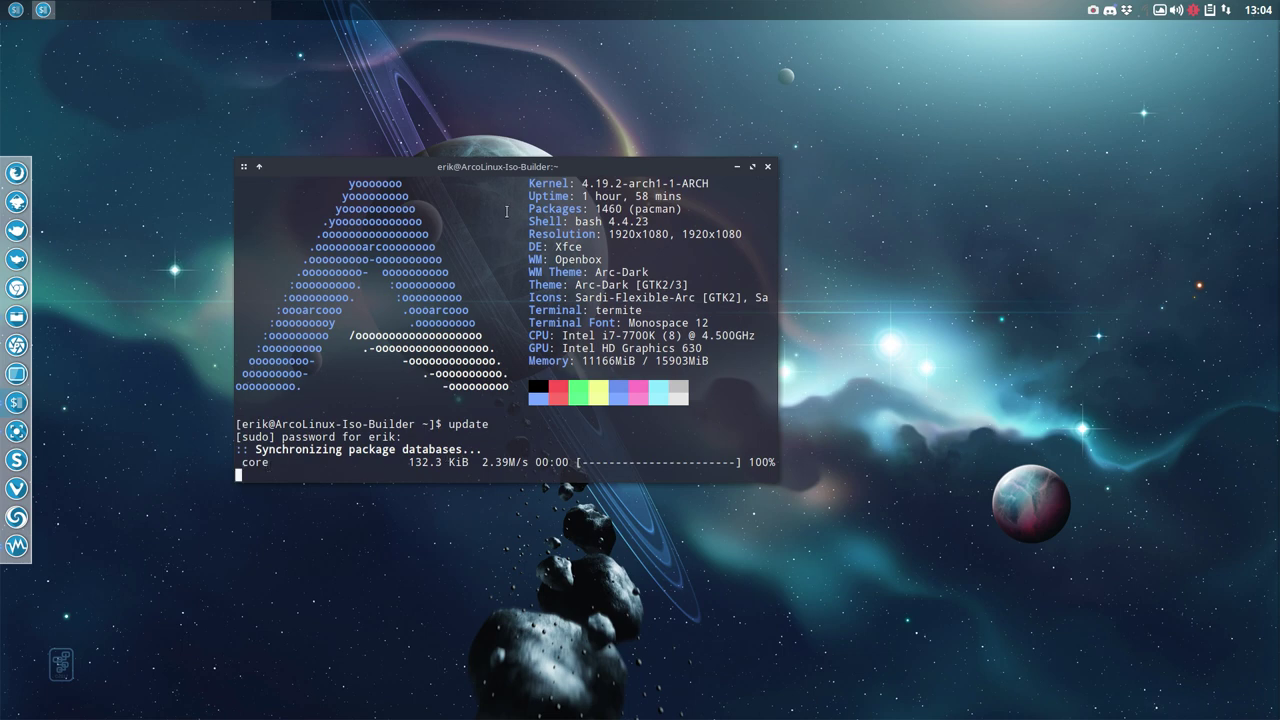
pyautogui.moveTo(523, 167); pyautogui.dragTo(578, 84)
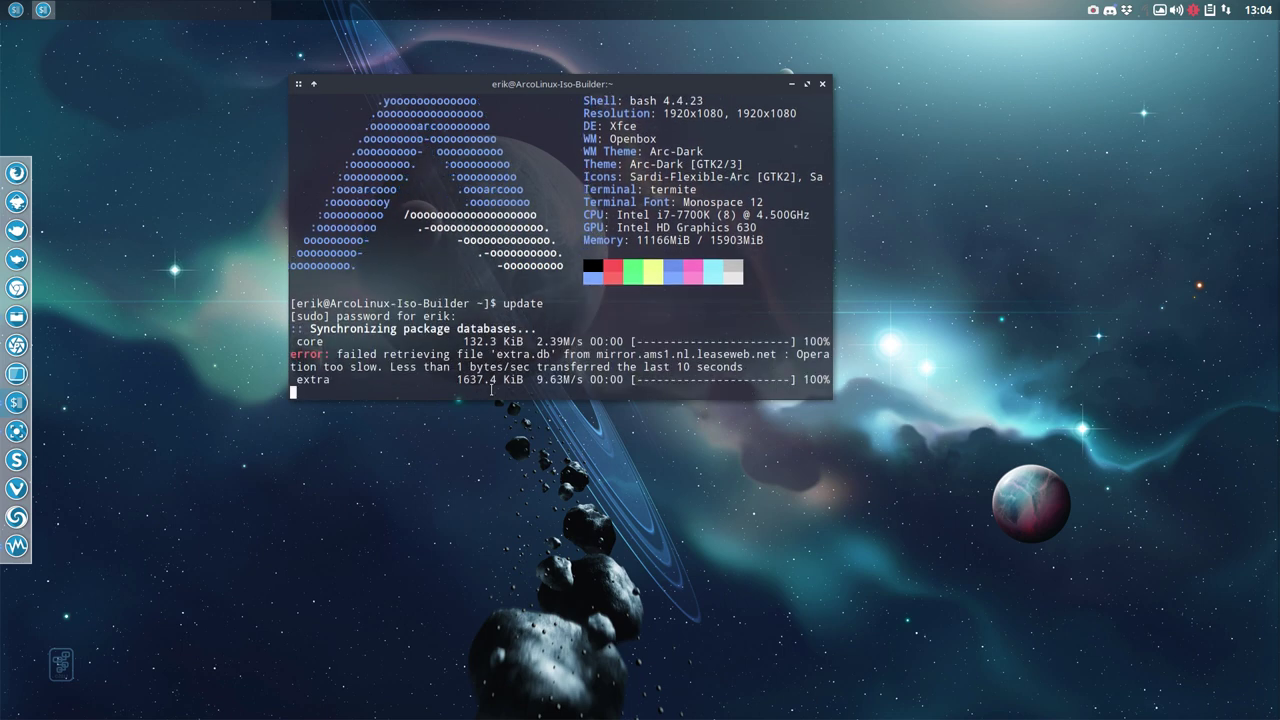
# Highlight the too-slow mirror.ams1.nl.leaseweb.net errors in the update output
pyautogui.moveTo(597, 355); pyautogui.dragTo(778, 354)
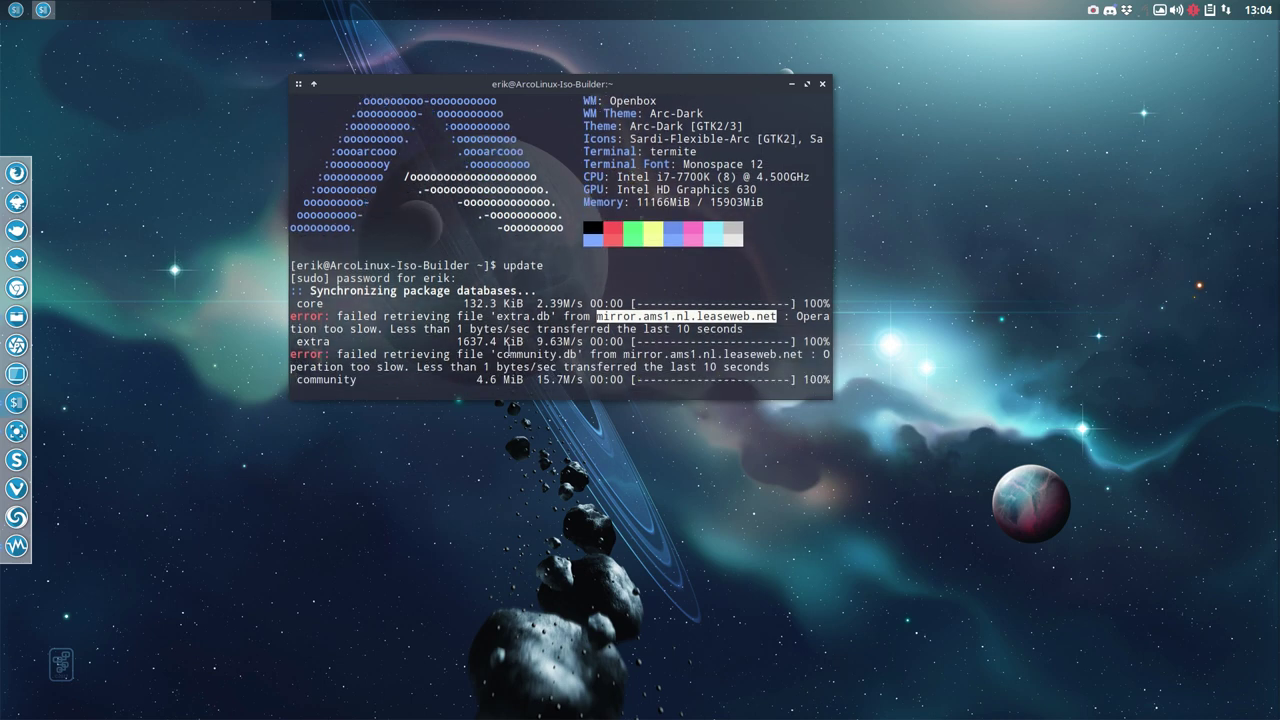
pyautogui.moveTo(629, 355); pyautogui.dragTo(803, 355)
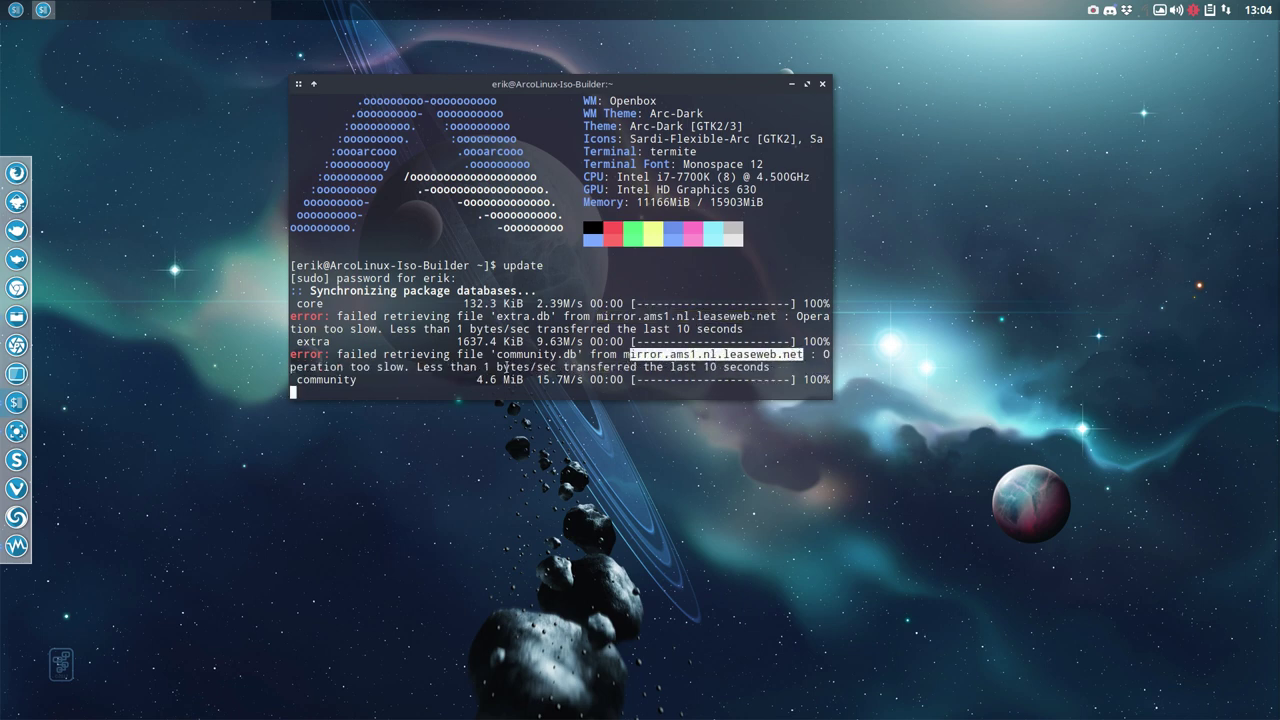
pyautogui.moveTo(497, 367); pyautogui.dragTo(767, 367)
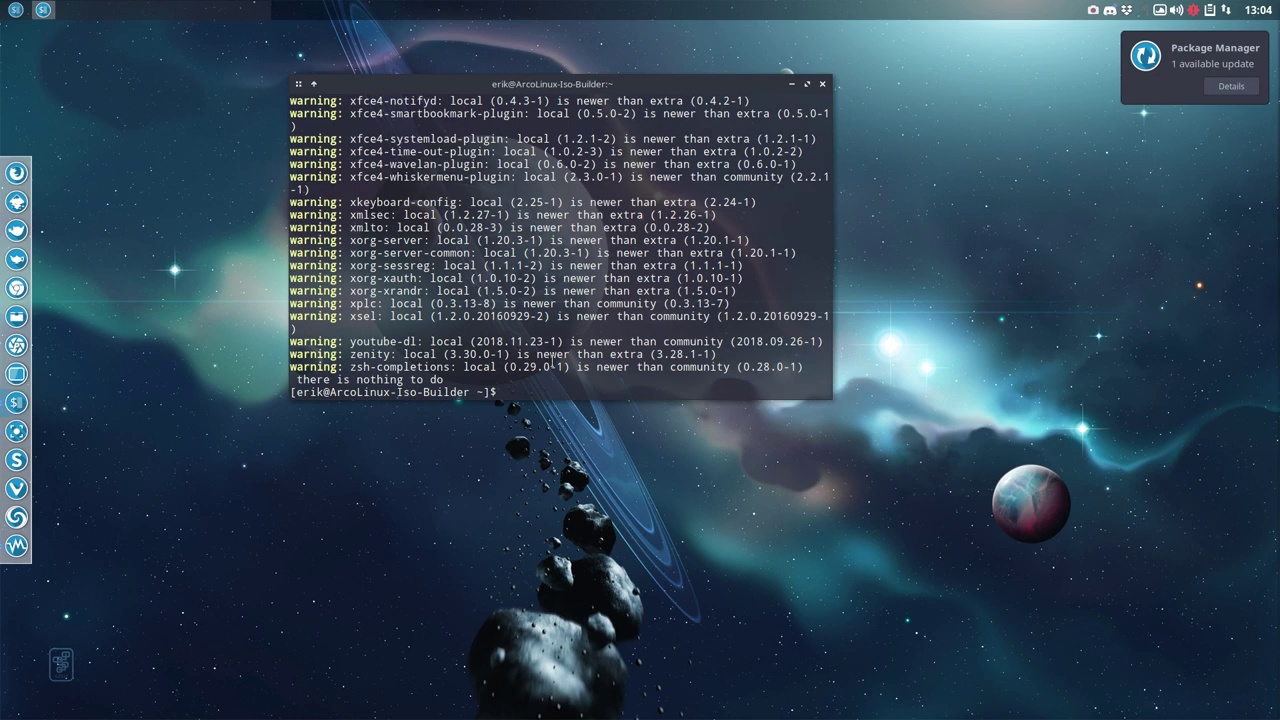
pyautogui.write('mir')
pyautogui.write('ror')
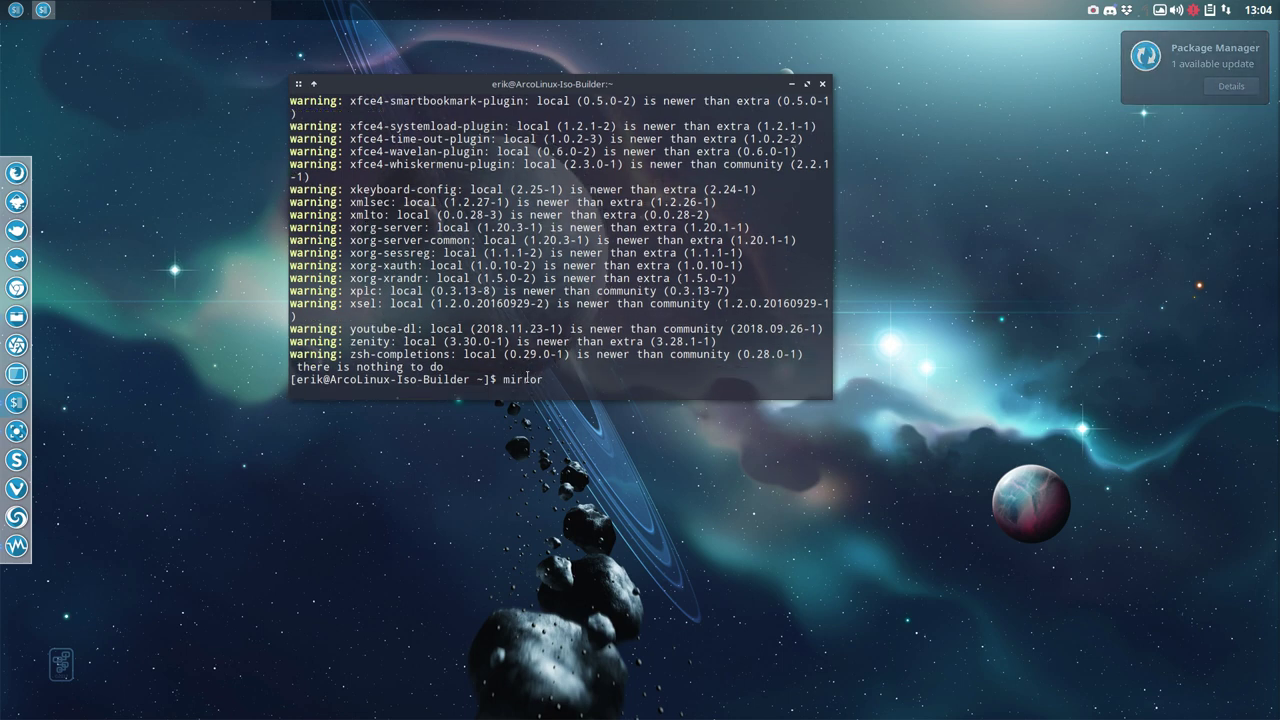
# Run the mirror command, then rerun update, which again fails on ams1 leaseweb
pyautogui.press('Return')
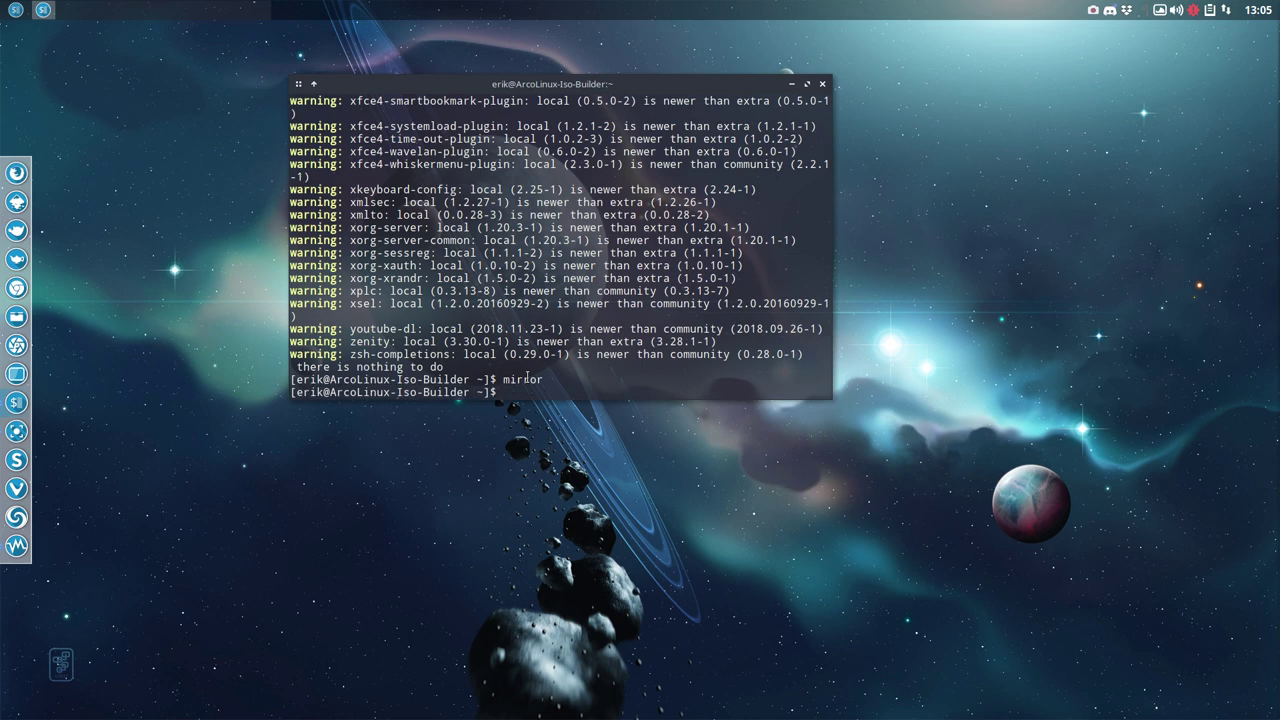
pyautogui.write('update')
pyautogui.press('Return')
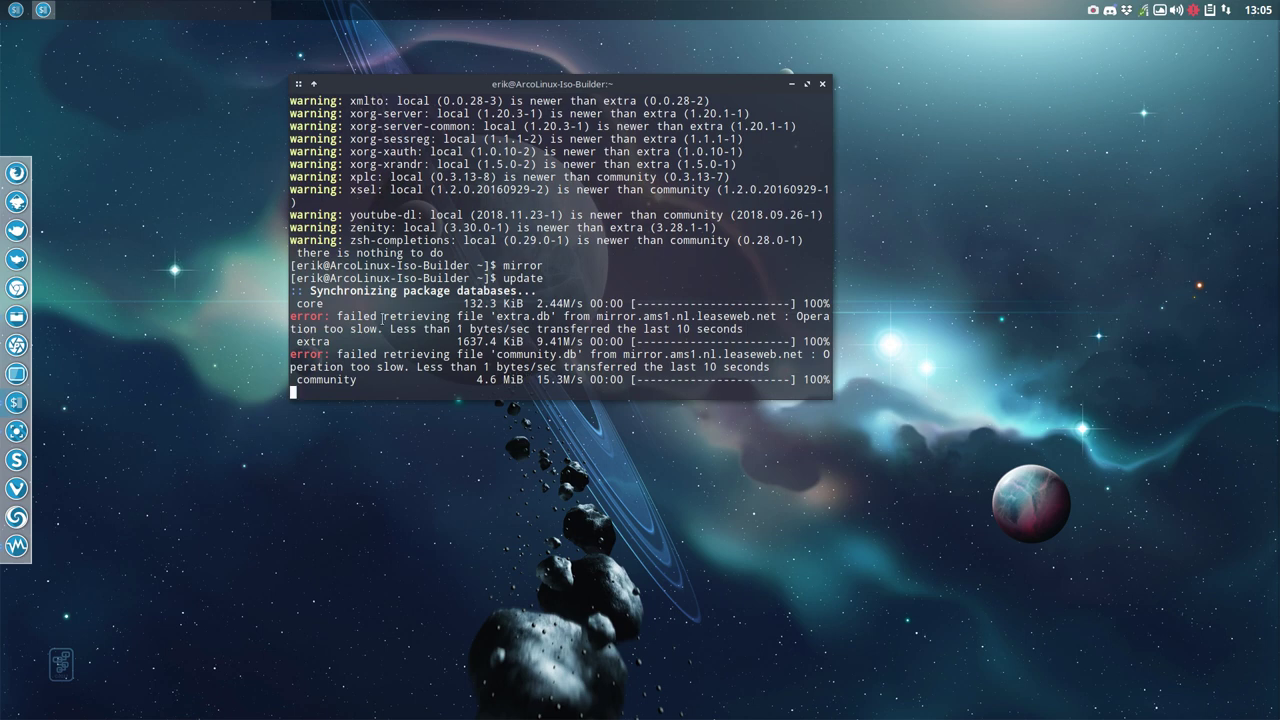
# Highlight the failing mirror hostname and launch the file manager from the desktop menu
pyautogui.moveTo(675, 84); pyautogui.dragTo(1083, 78)
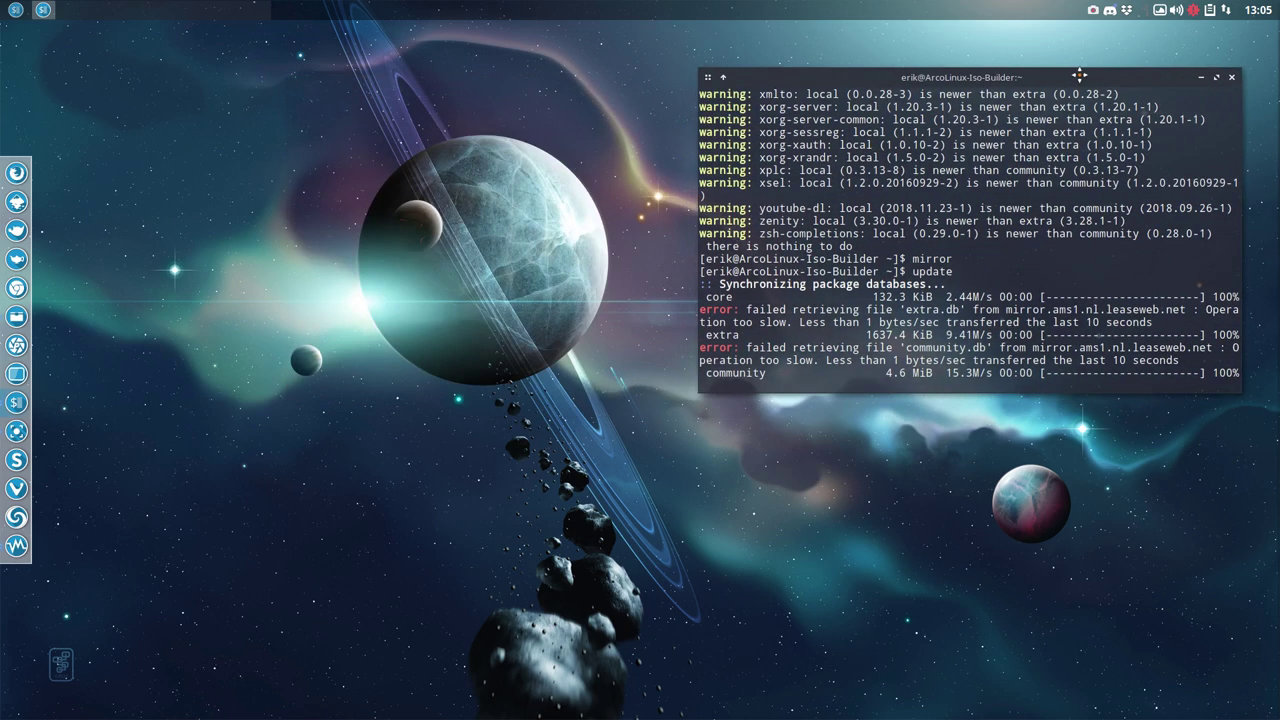
pyautogui.moveTo(1002, 310); pyautogui.dragTo(1186, 310)
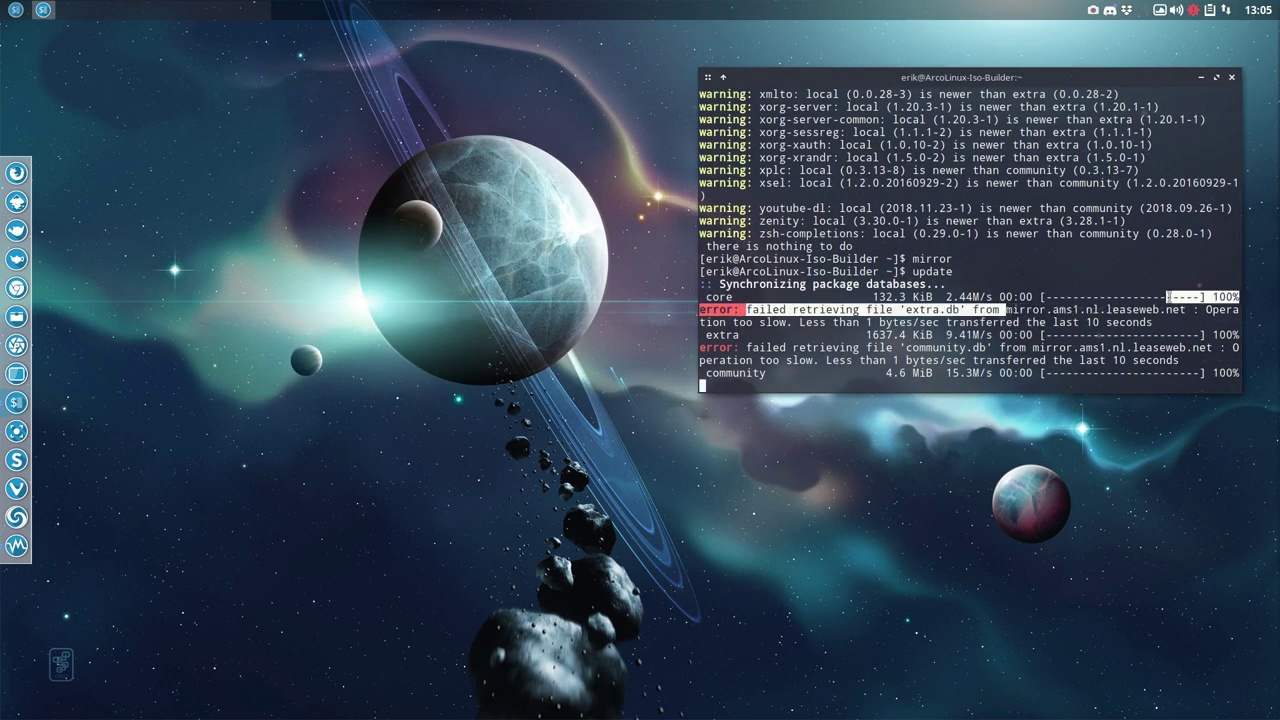
pyautogui.rightClick(205, 315)
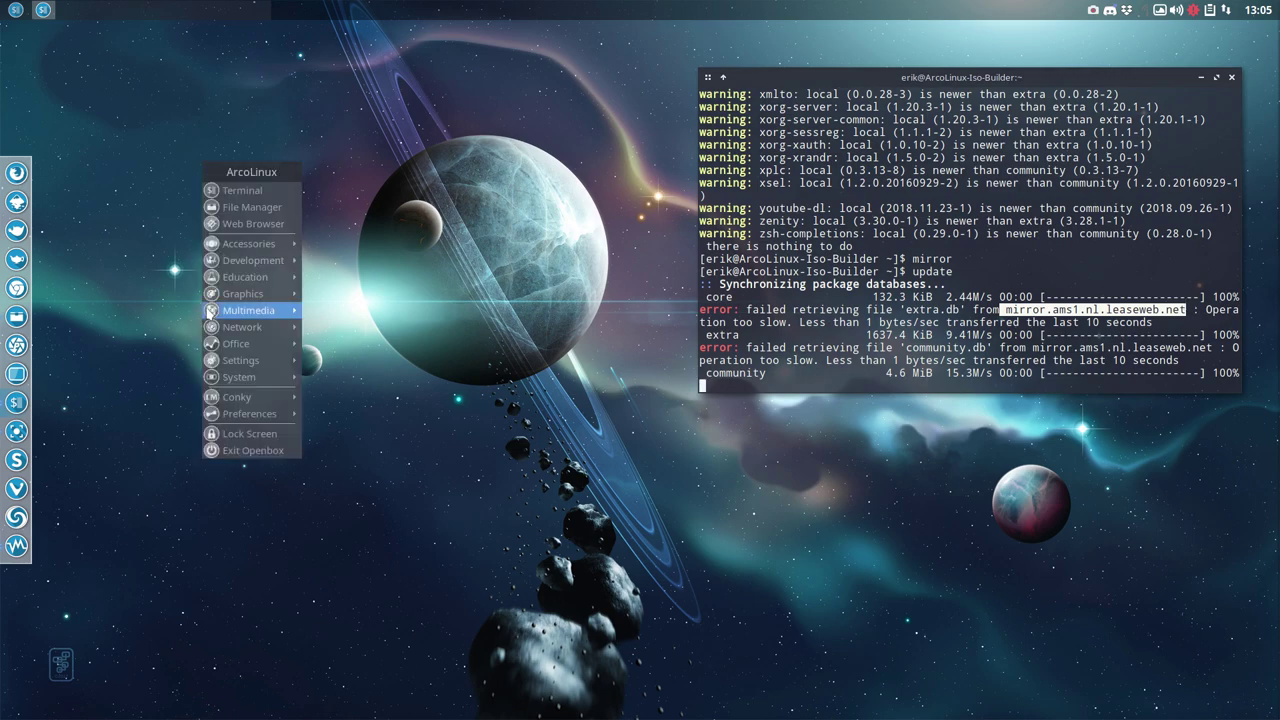
pyautogui.click(254, 212)
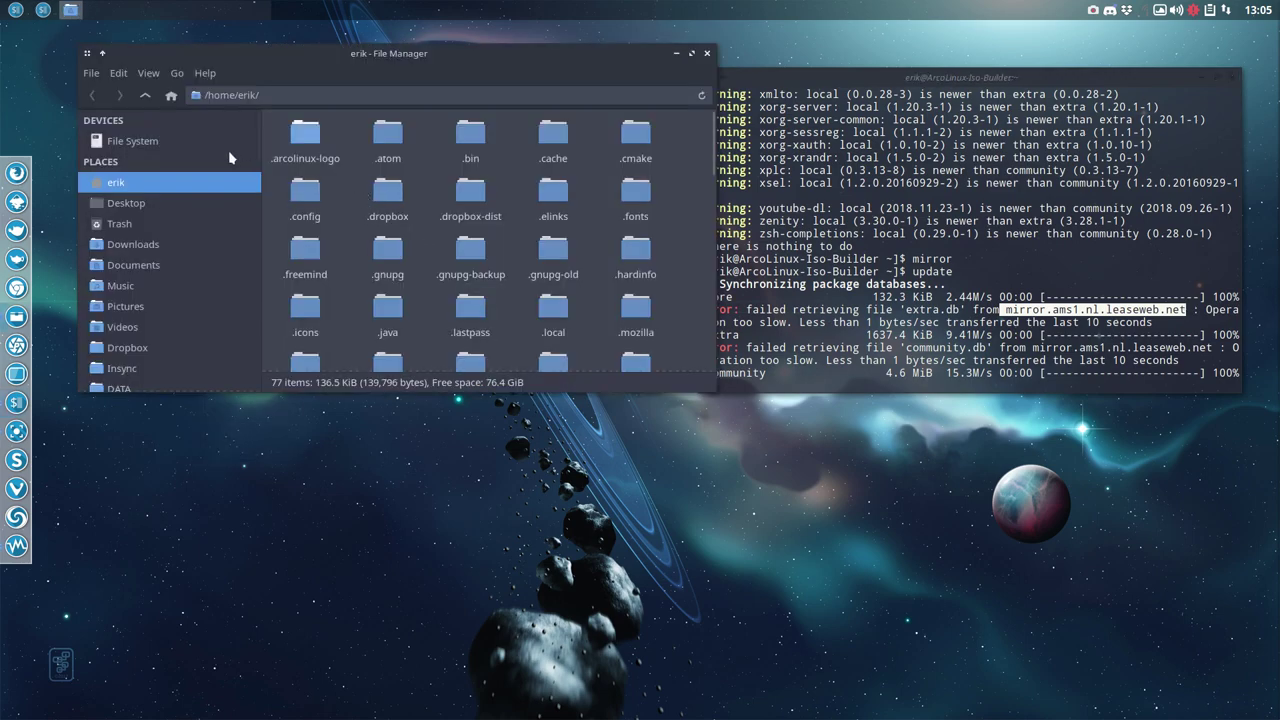
# Open /etc/pacman.d/mirrorlist in Sublime Text
pyautogui.click(183, 145)
pyautogui.doubleClick(455, 145)
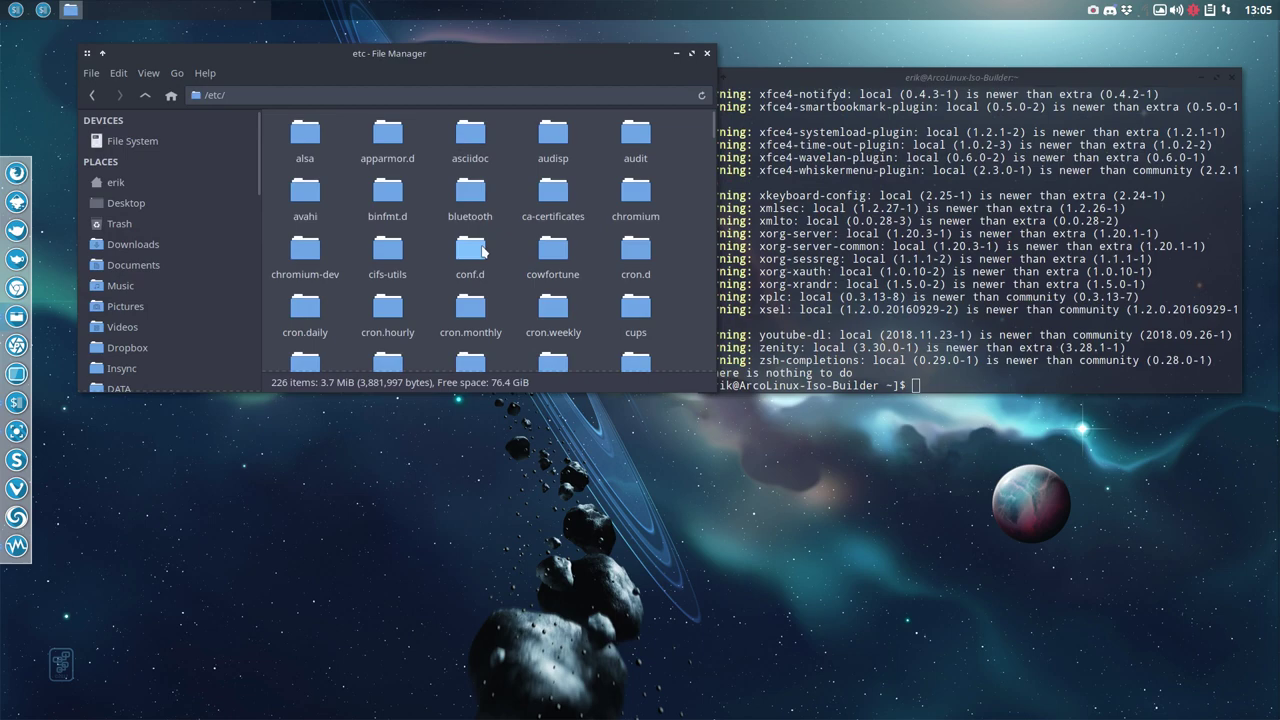
pyautogui.scroll(-5, 483, 252)
pyautogui.write('pacman')
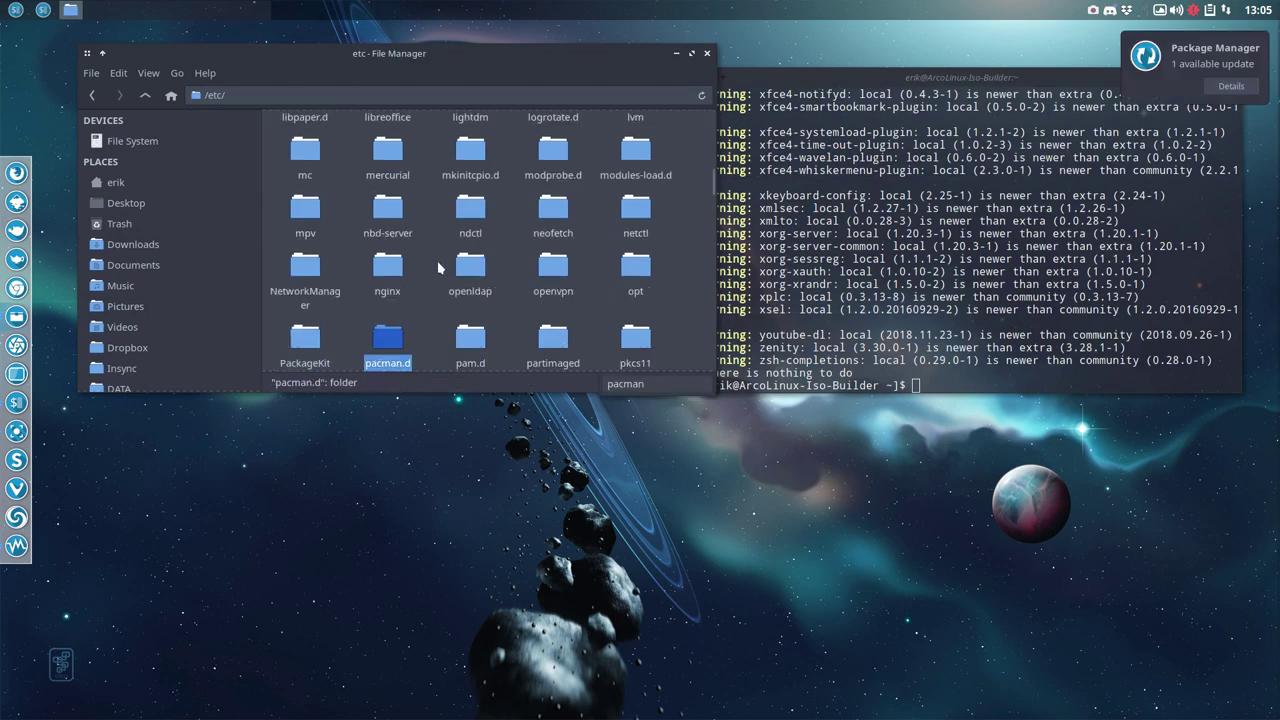
pyautogui.press('Return')
pyautogui.click(470, 140)
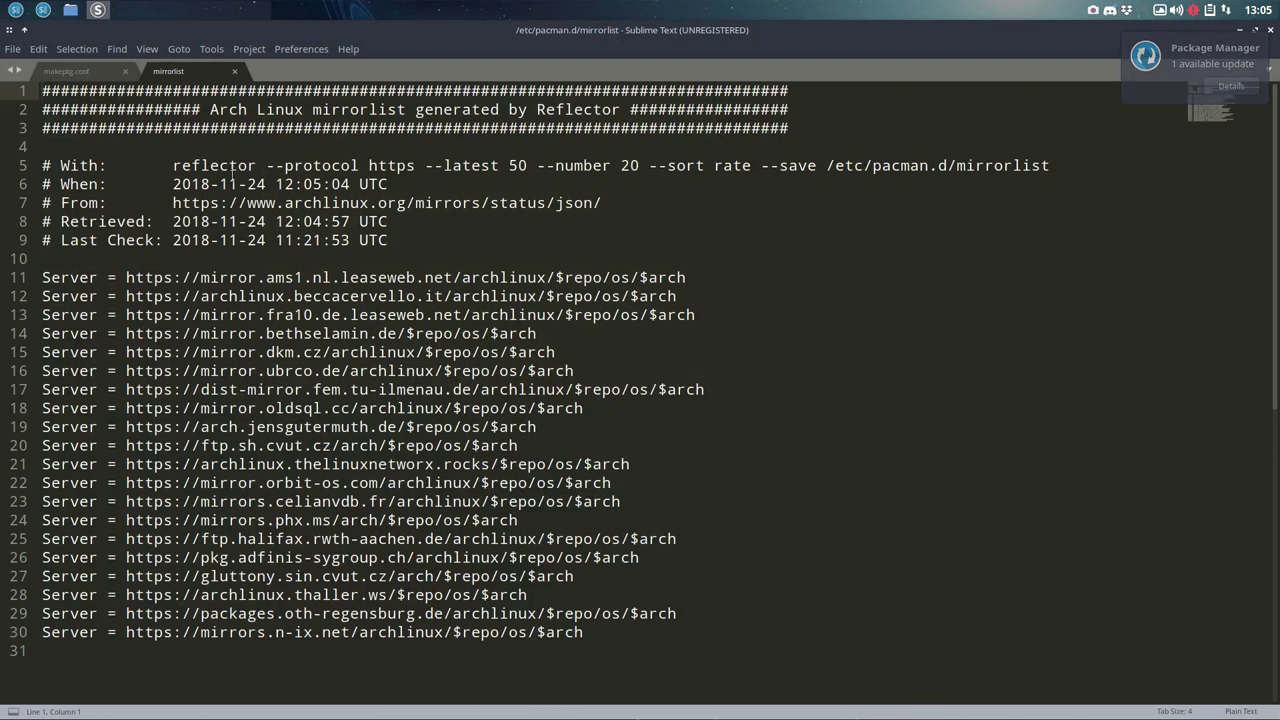
pyautogui.moveTo(168, 168); pyautogui.dragTo(257, 165)
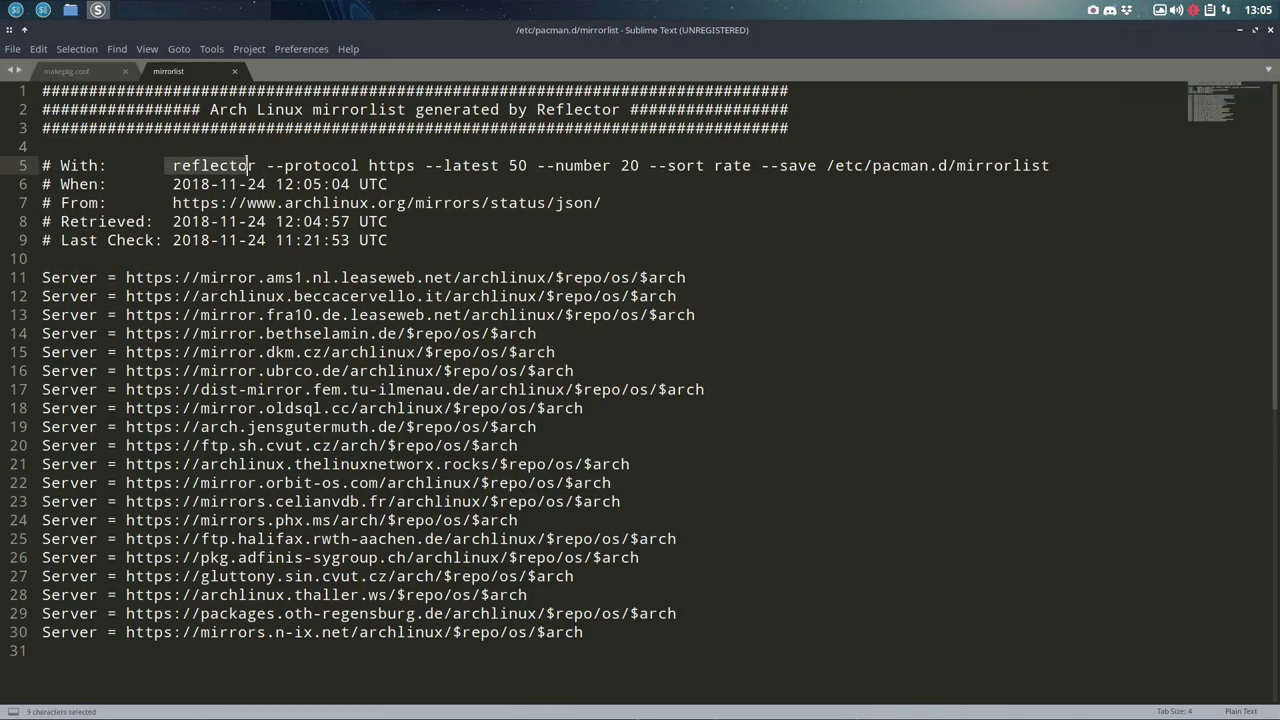
pyautogui.click(455, 188)
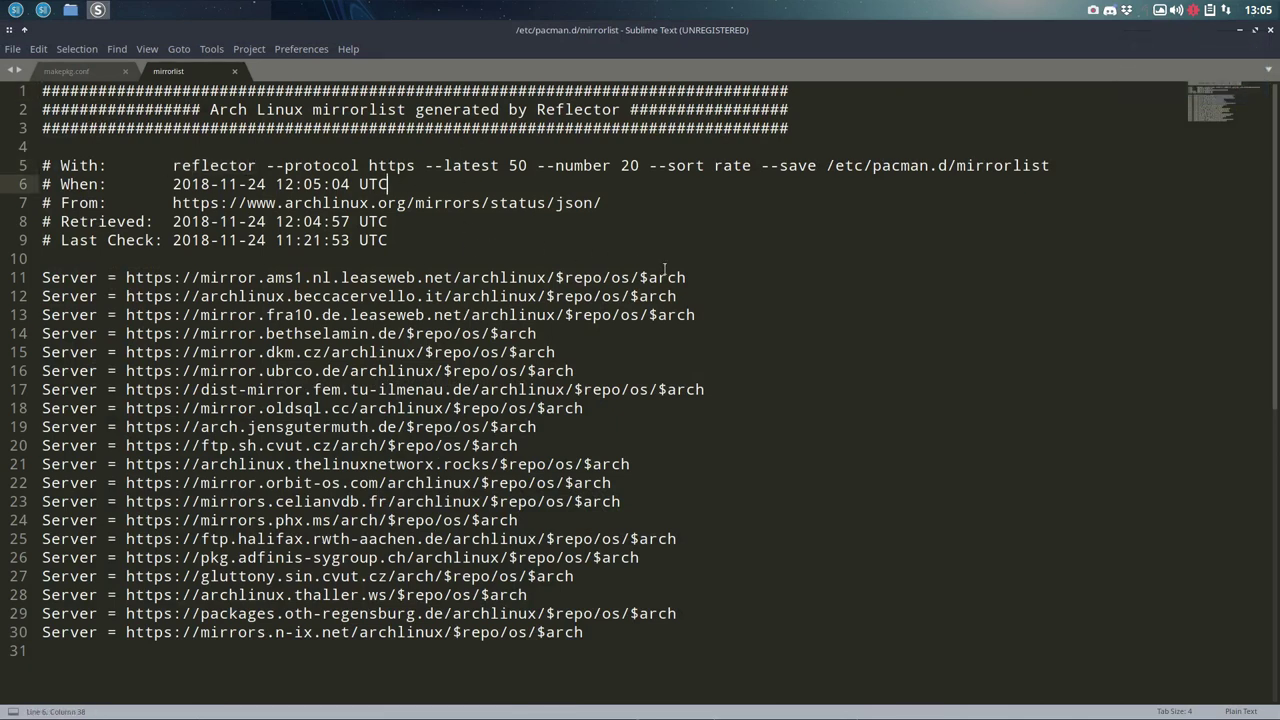
pyautogui.moveTo(688, 278)
pyautogui.mouseDown()
pyautogui.moveTo(219, 260)
pyautogui.moveTo(42, 277)
pyautogui.mouseUp()
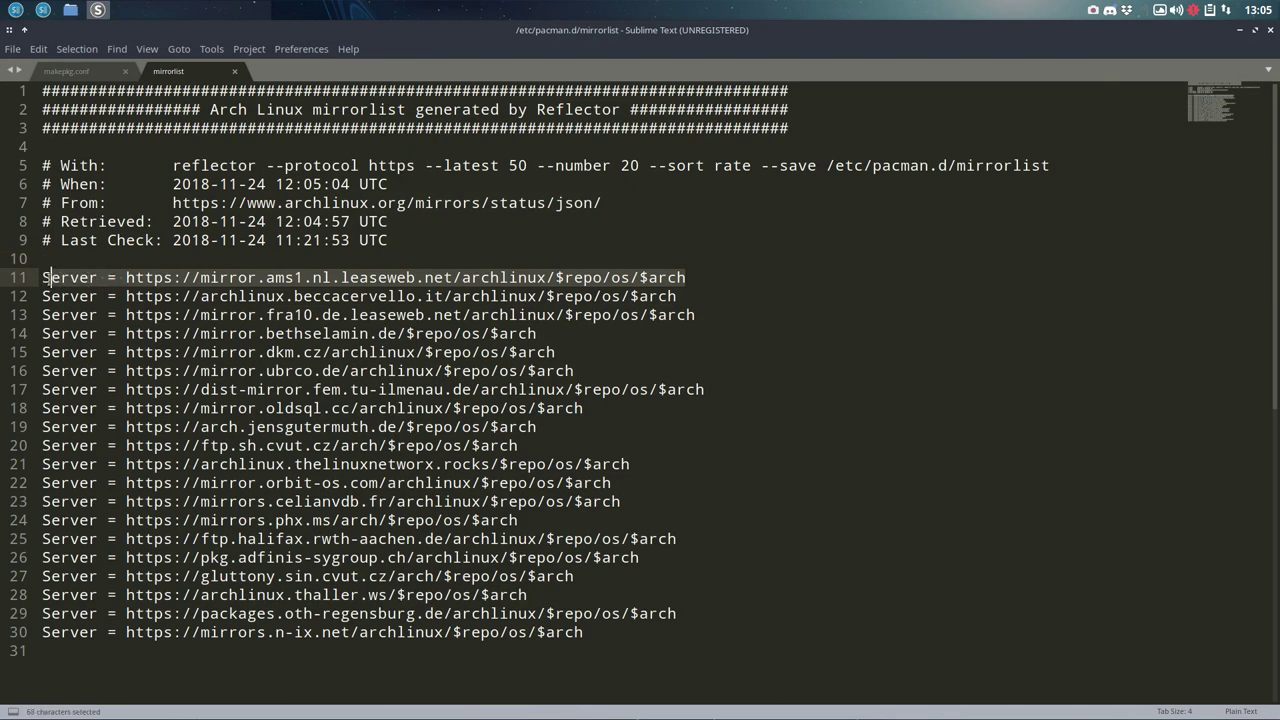
pyautogui.click(44, 278)
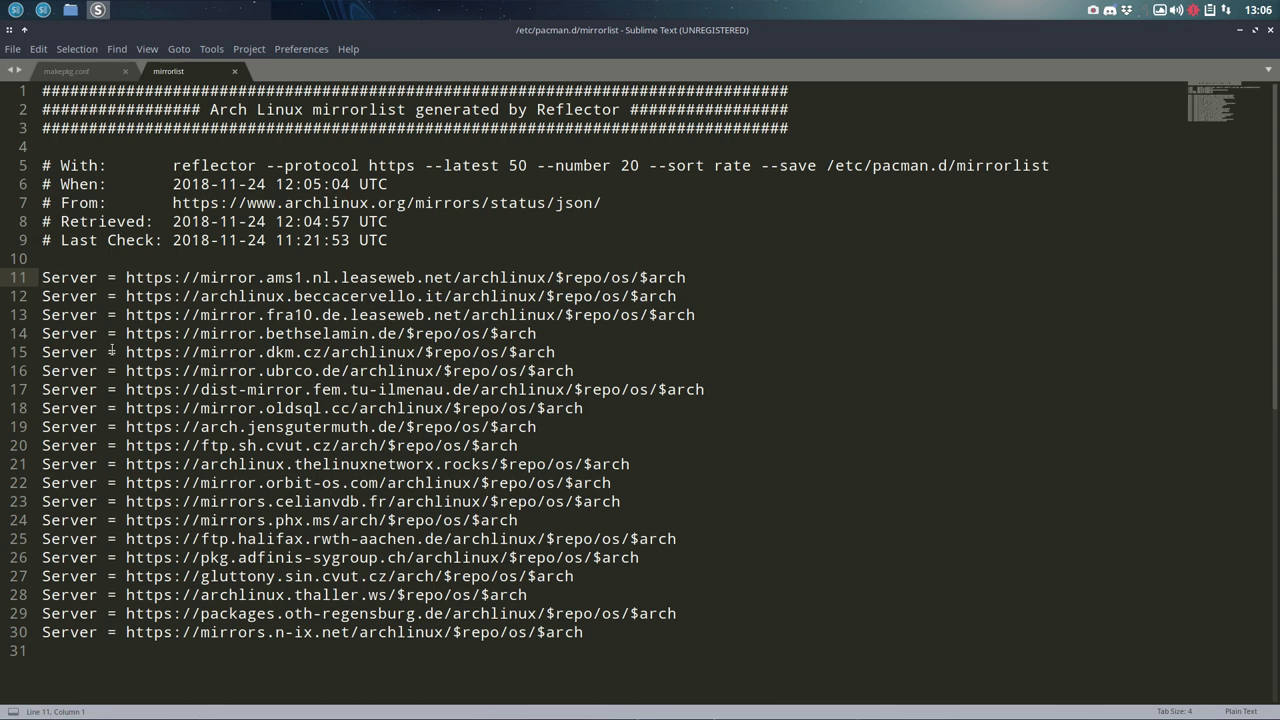
pyautogui.write('#')
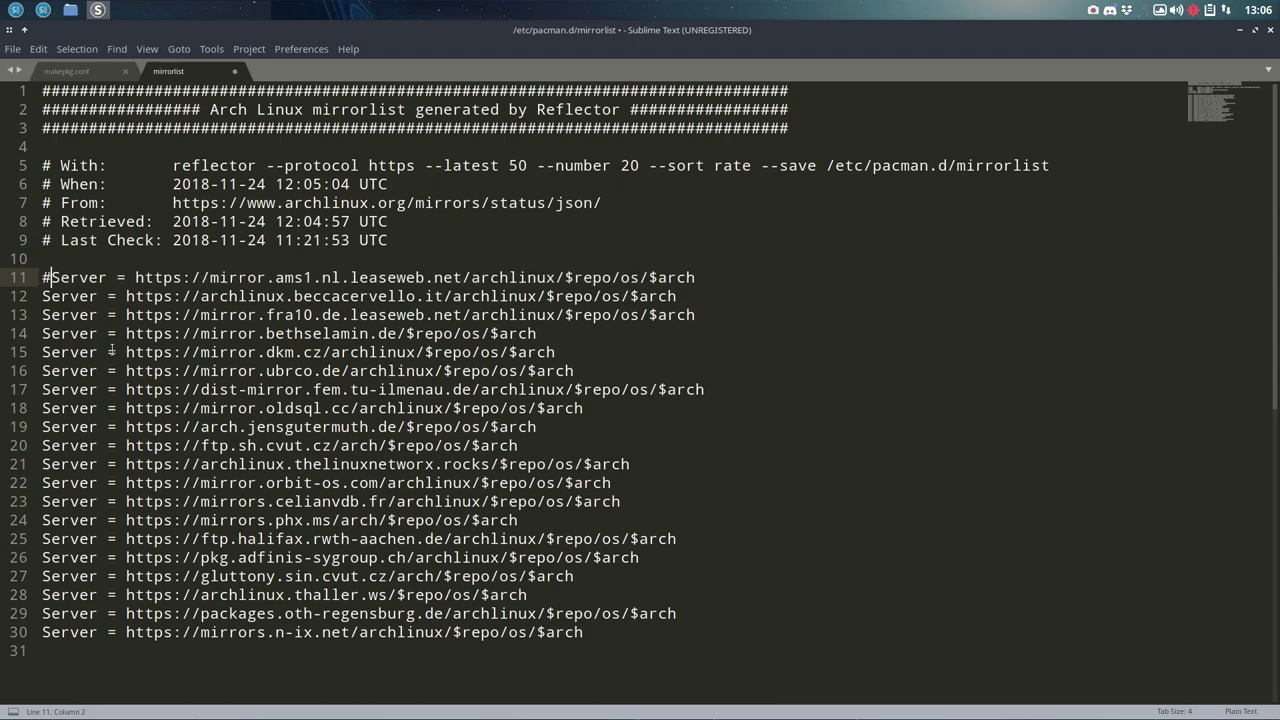
# Comment out server lines 11–12, the ams1 leaseweb and beccacervello.it mirrors, with #
pyautogui.press('Down')
pyautogui.press('Home')
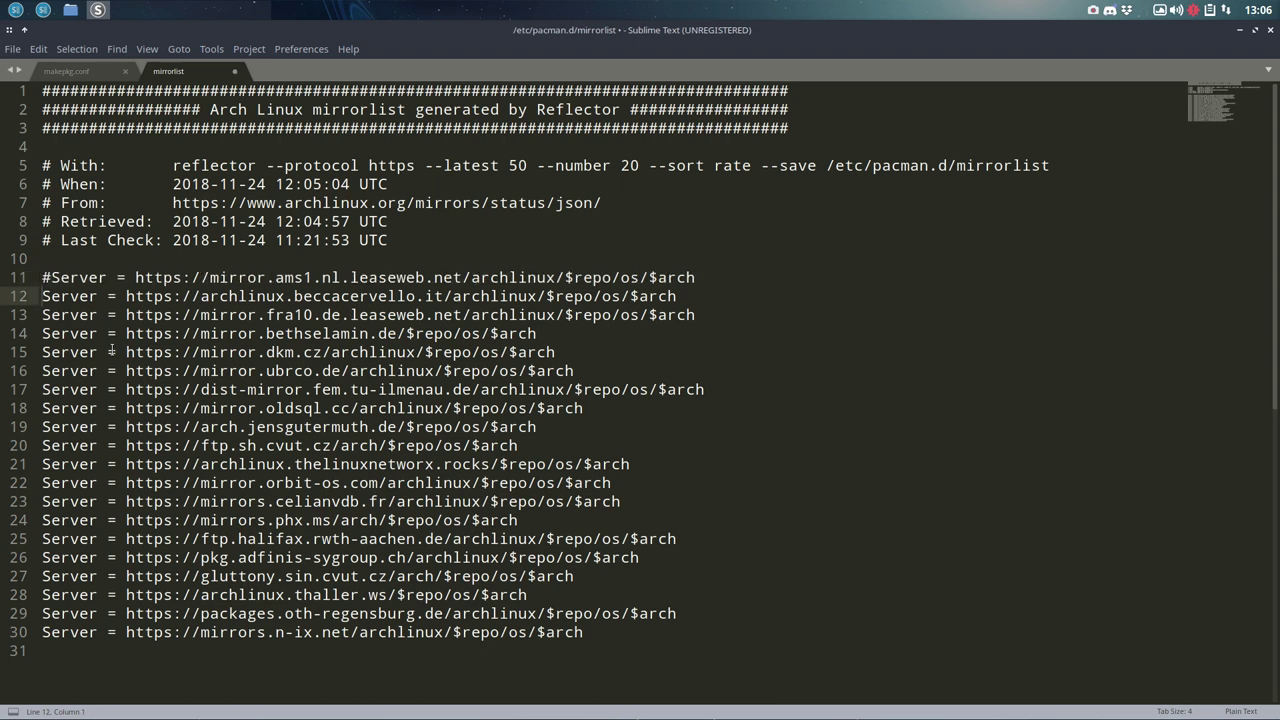
pyautogui.write('#')
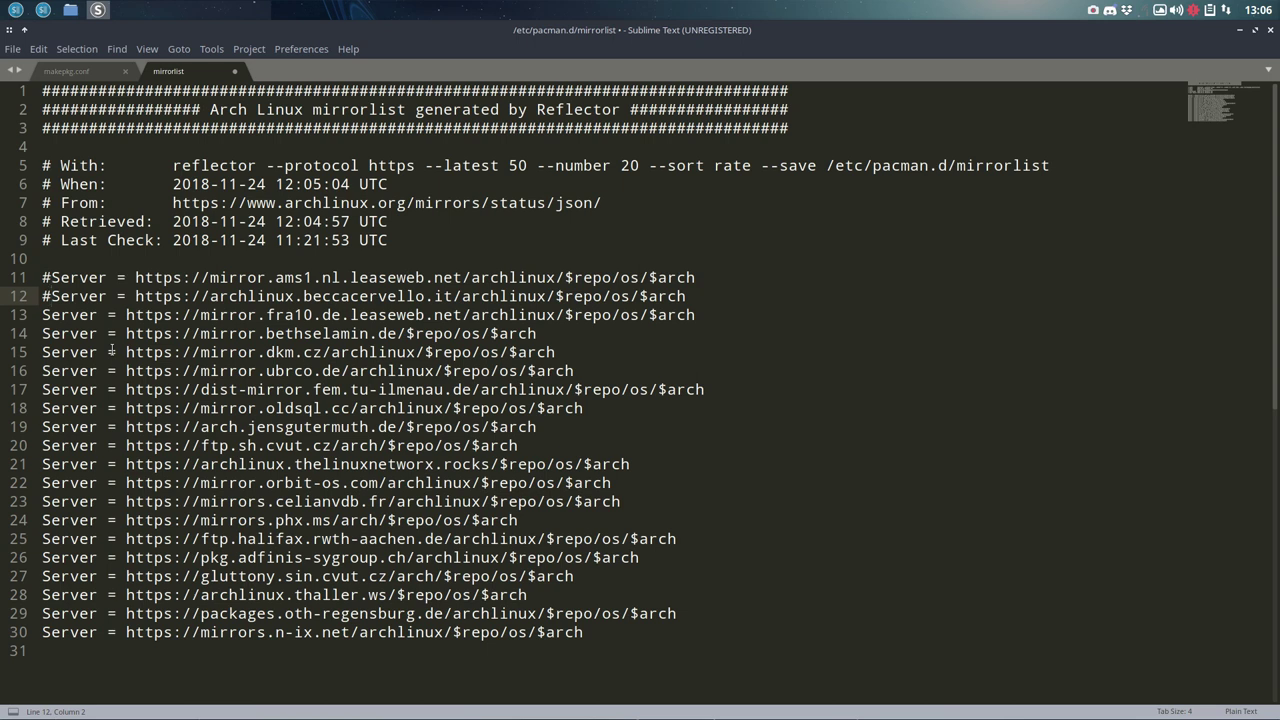
pyautogui.moveTo(426, 296); pyautogui.dragTo(452, 296)
# Save the mirrorlist with the sudo password and mark the fra10 server on line 13
pyautogui.hotkey('ctrl', 's')
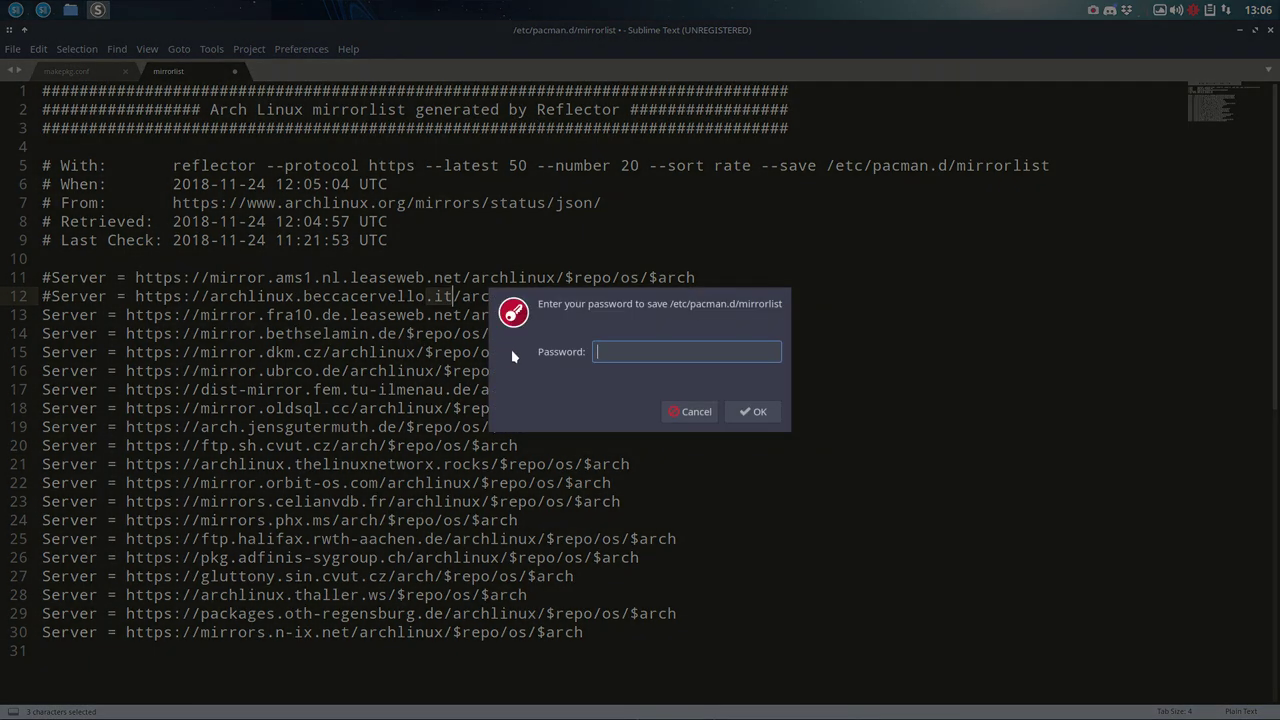
pyautogui.write('****')
pyautogui.press('Return')
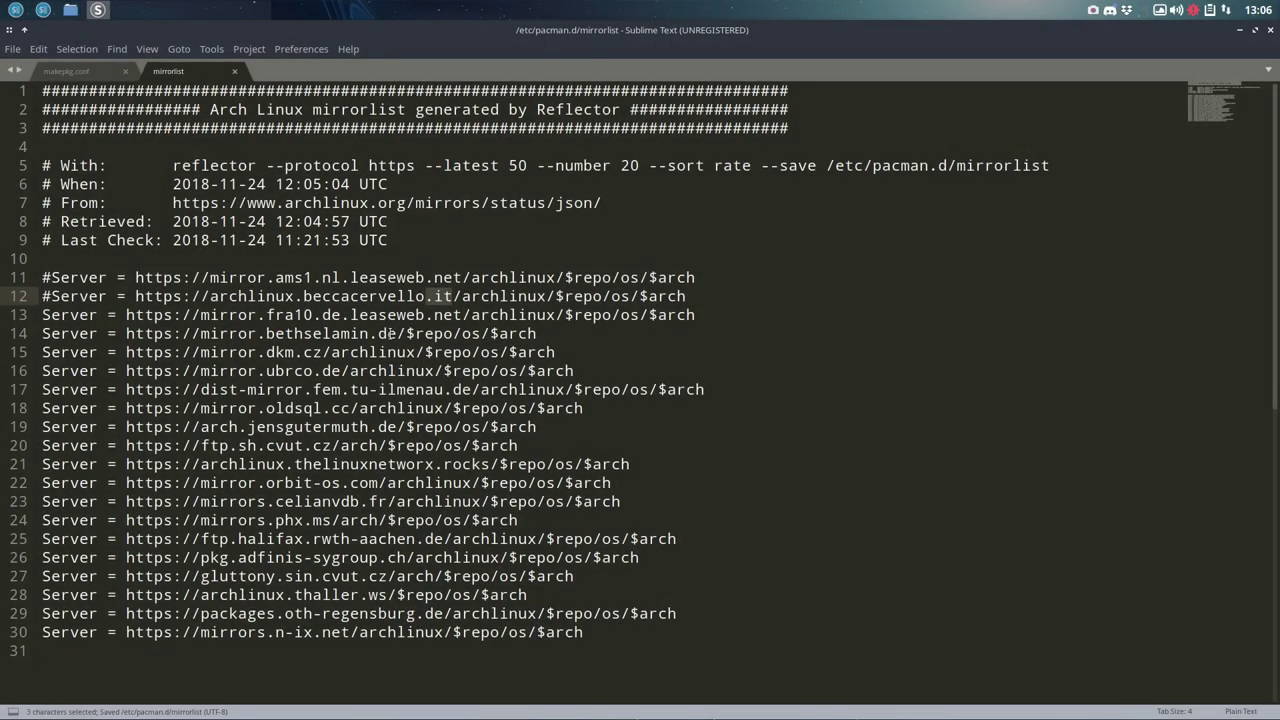
pyautogui.doubleClick(388, 333)
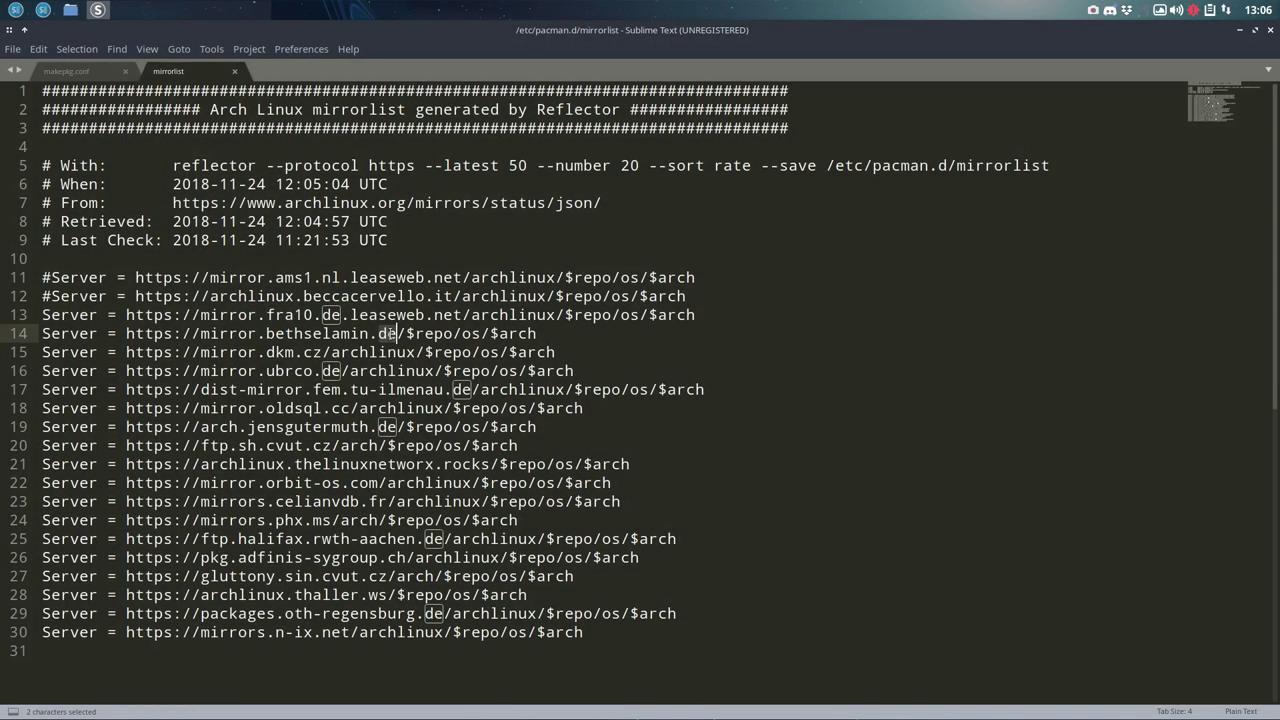
pyautogui.moveTo(266, 314); pyautogui.dragTo(427, 314)
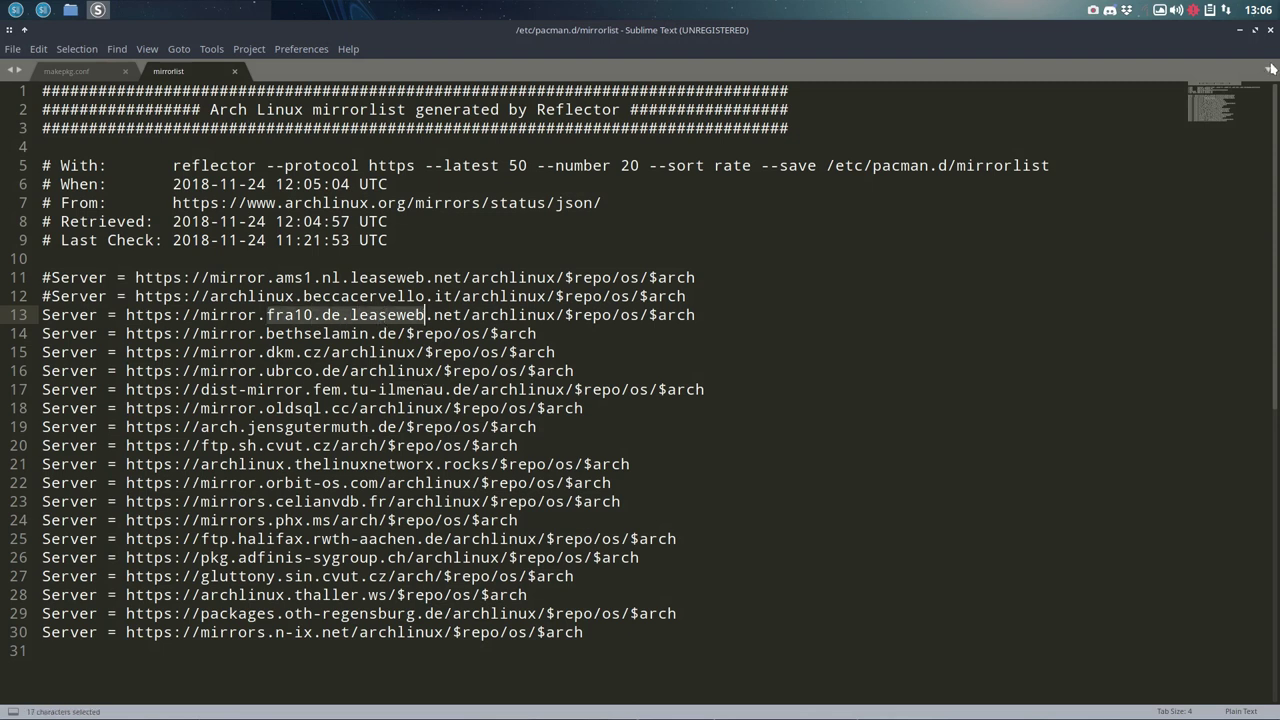
# Rerun update, spot the too-slow mirror.fra10.de.leaseweb.net error, and reopen mirrorlist
pyautogui.click(1240, 30)
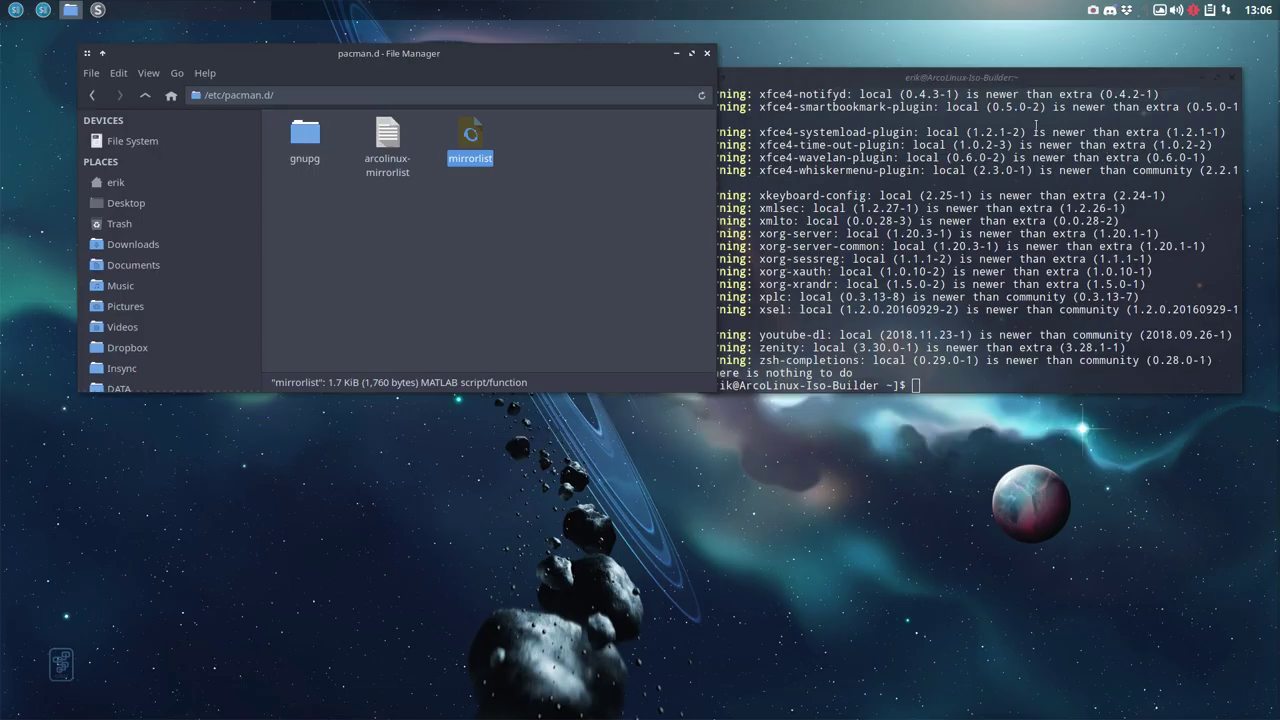
pyautogui.click(935, 258)
pyautogui.write('update')
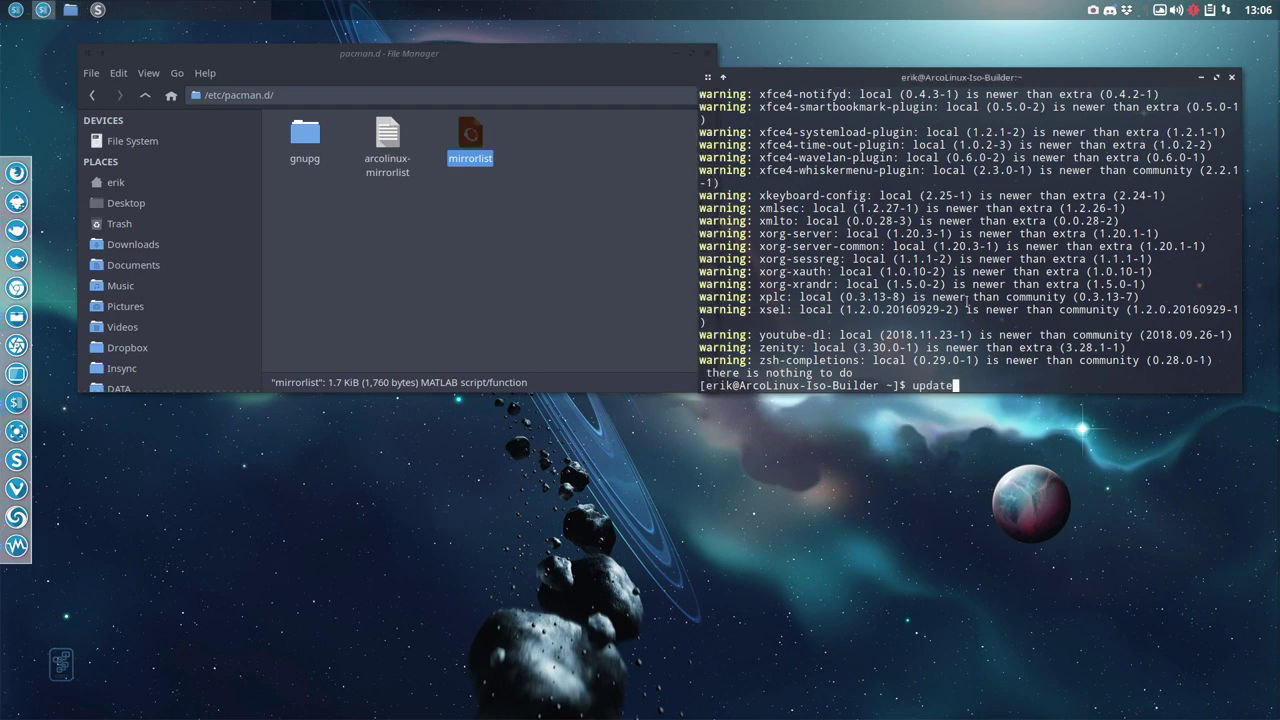
pyautogui.press('Return')
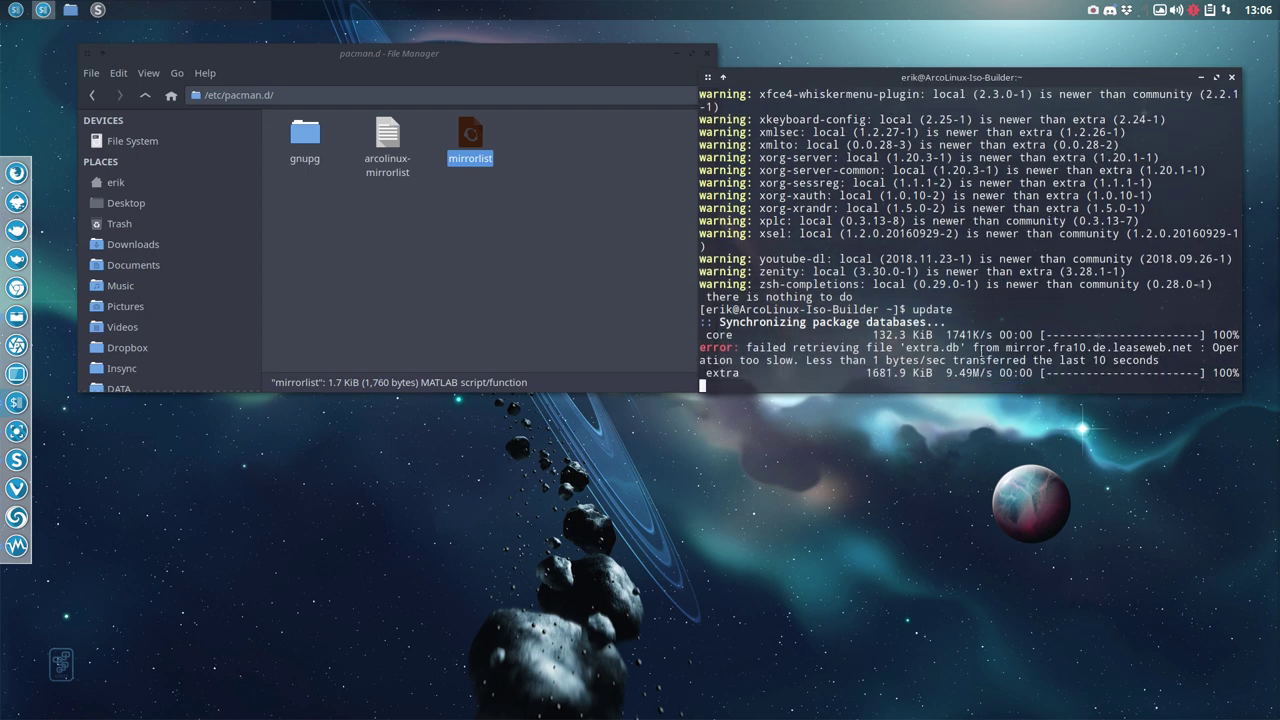
pyautogui.moveTo(977, 347); pyautogui.dragTo(1188, 347)
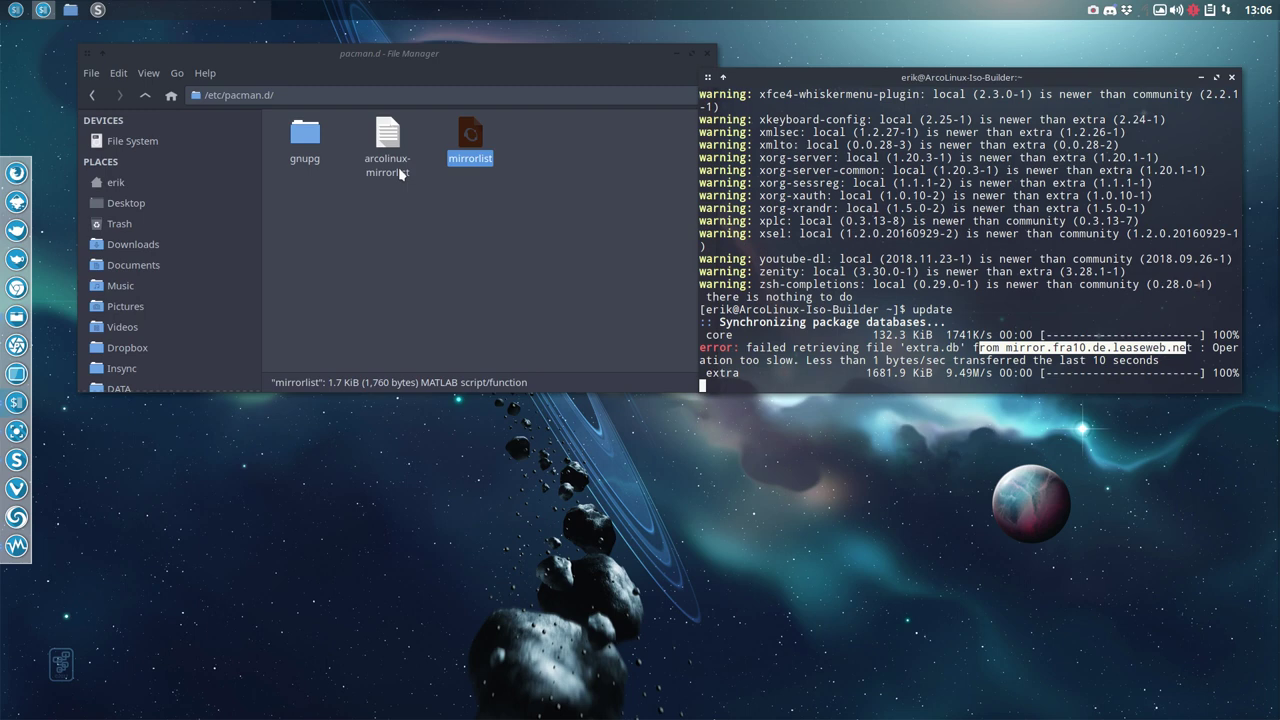
pyautogui.doubleClick(470, 140)
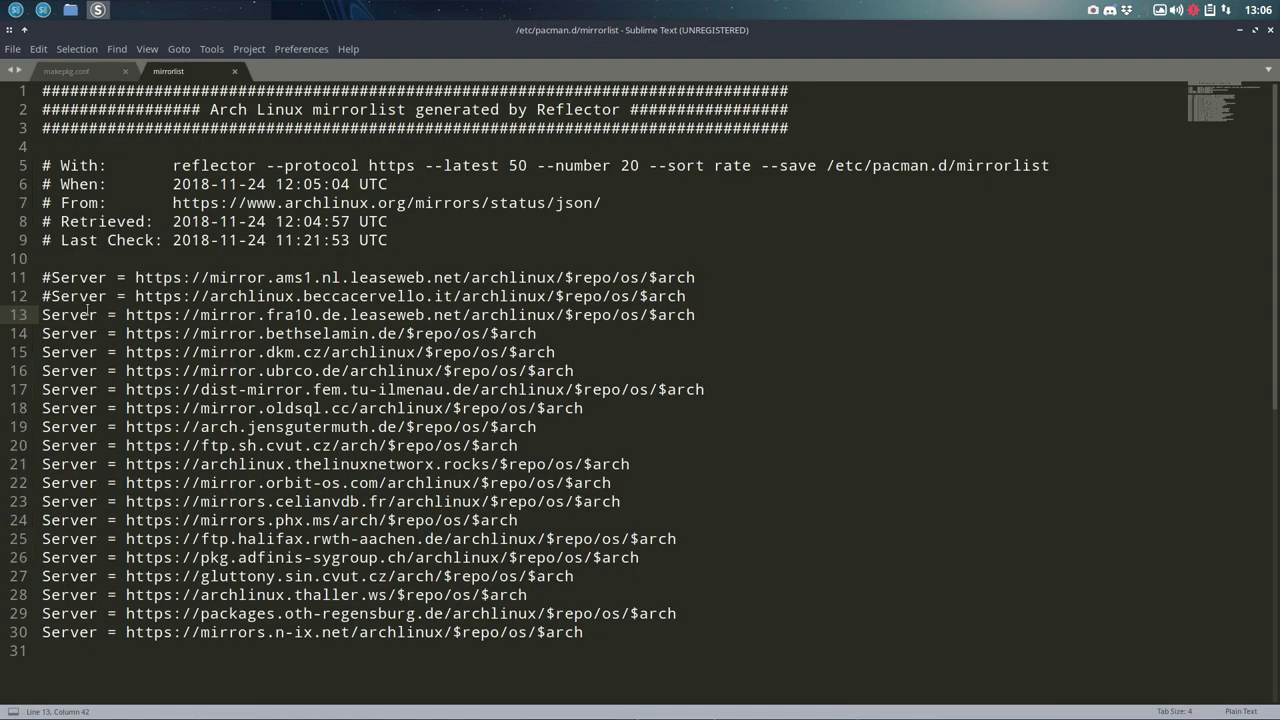
# Comment out the line 13 fra10.de leaseweb server, save with the password, and minimise
pyautogui.press('Home')
pyautogui.write('#')
pyautogui.hotkey('ctrl', 's')
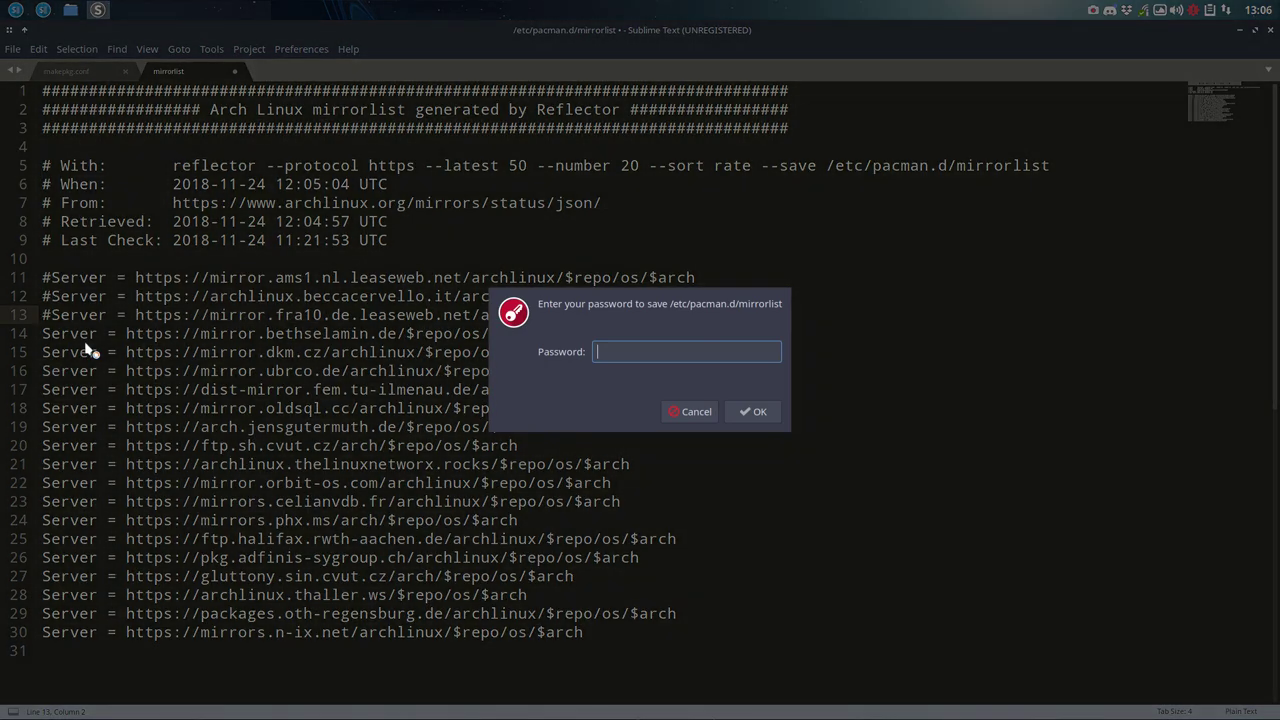
pyautogui.write('****')
pyautogui.press('Return')
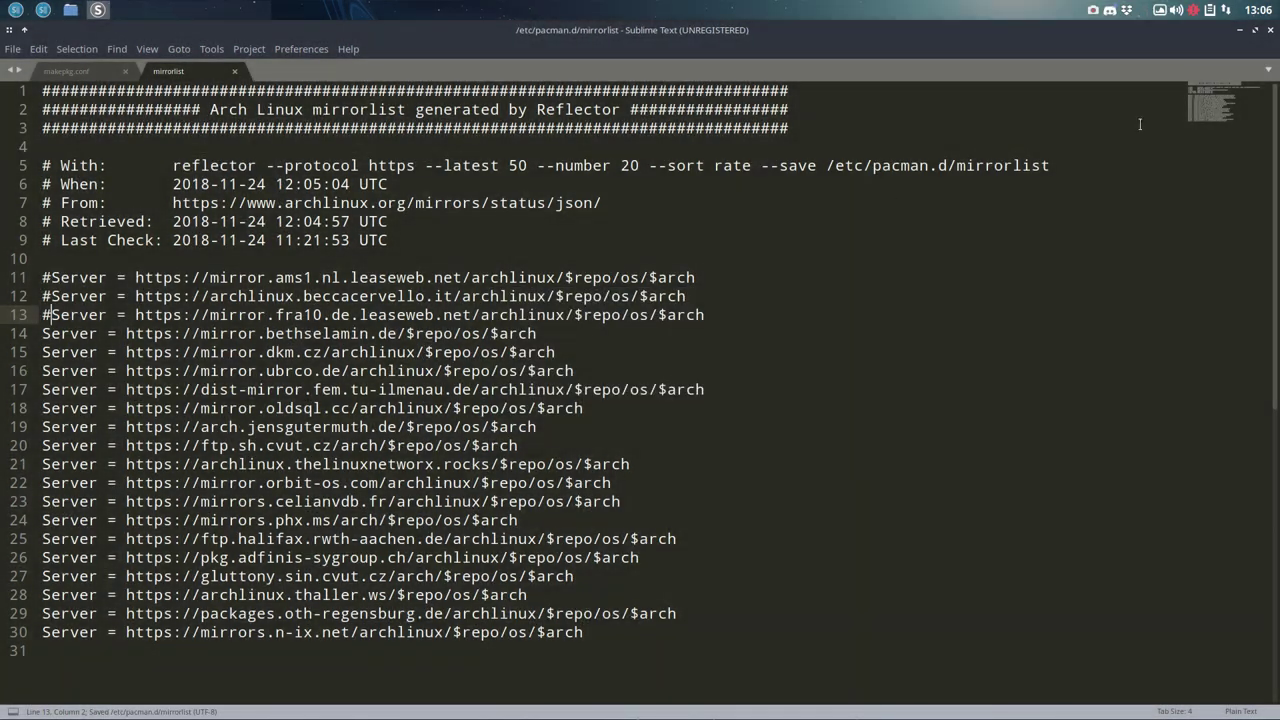
pyautogui.click(1240, 30)
# Restart the stalled update so every database syncs cleanly, then reopen mirrorlist
pyautogui.click(945, 350)
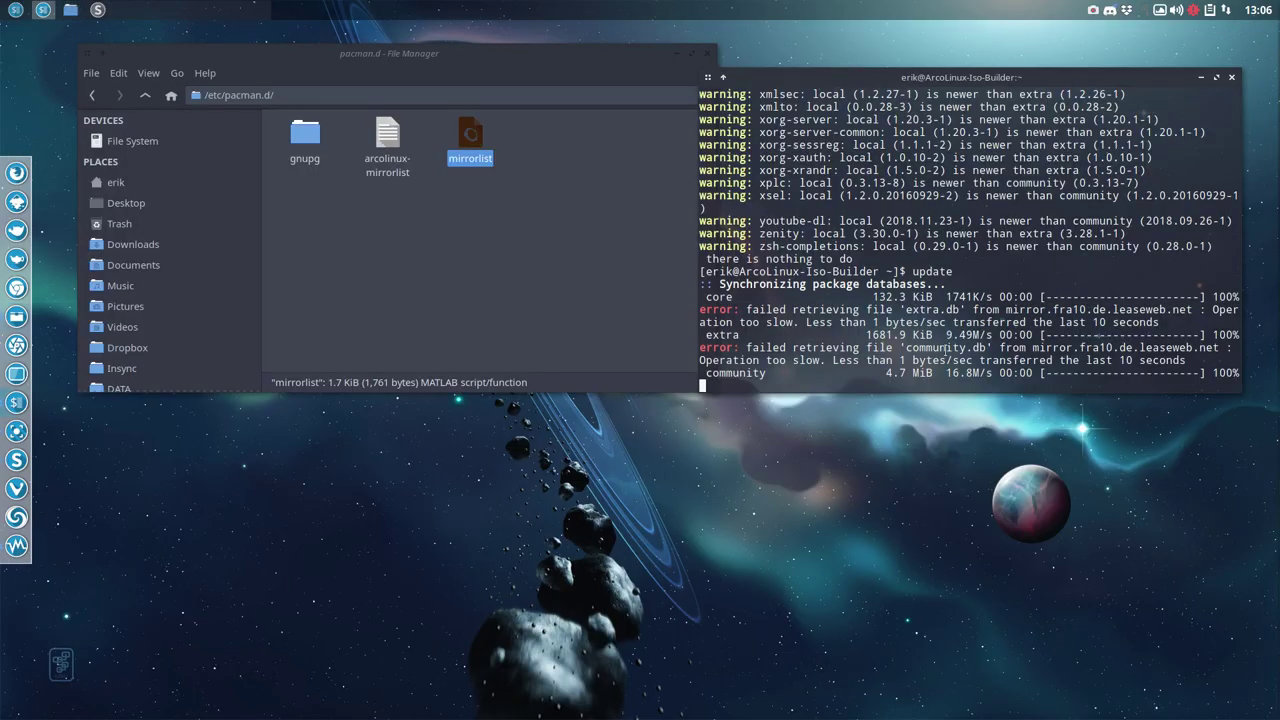
pyautogui.hotkey('ctrl', 'c')
pyautogui.press('Up')
pyautogui.press('Return')
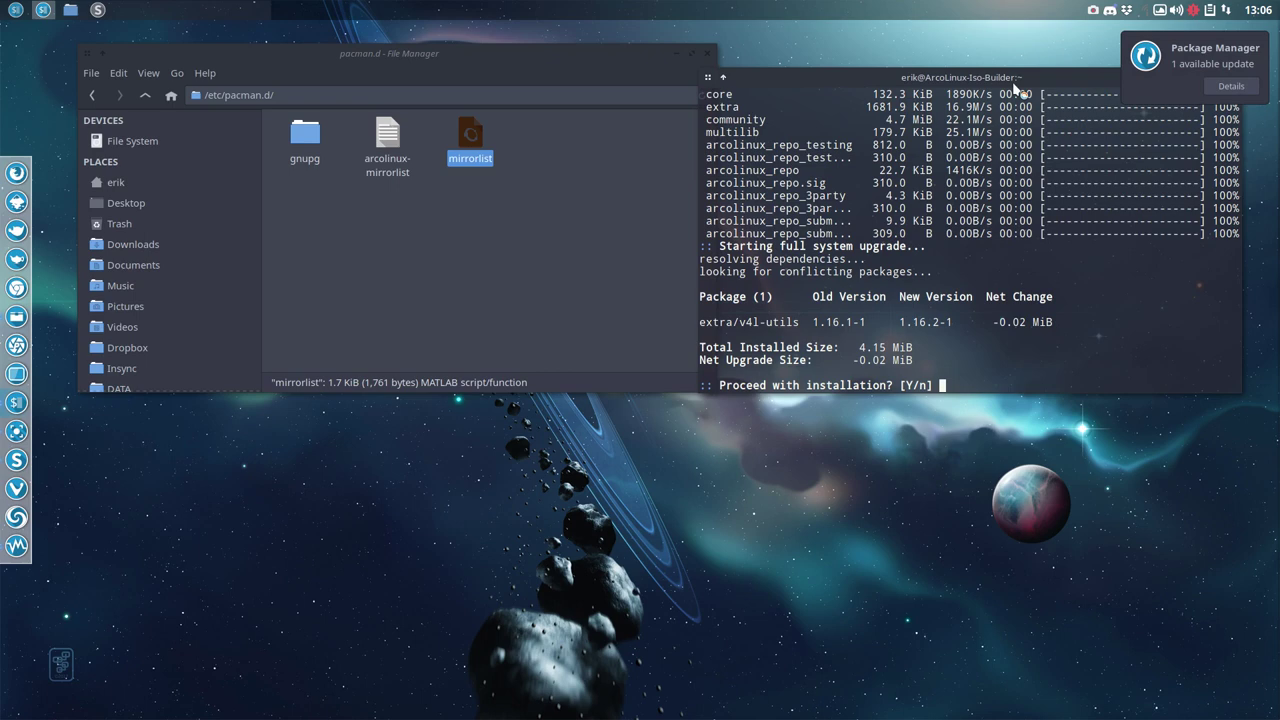
pyautogui.moveTo(1018, 78); pyautogui.dragTo(982, 300)
pyautogui.scroll(2, 909, 445)
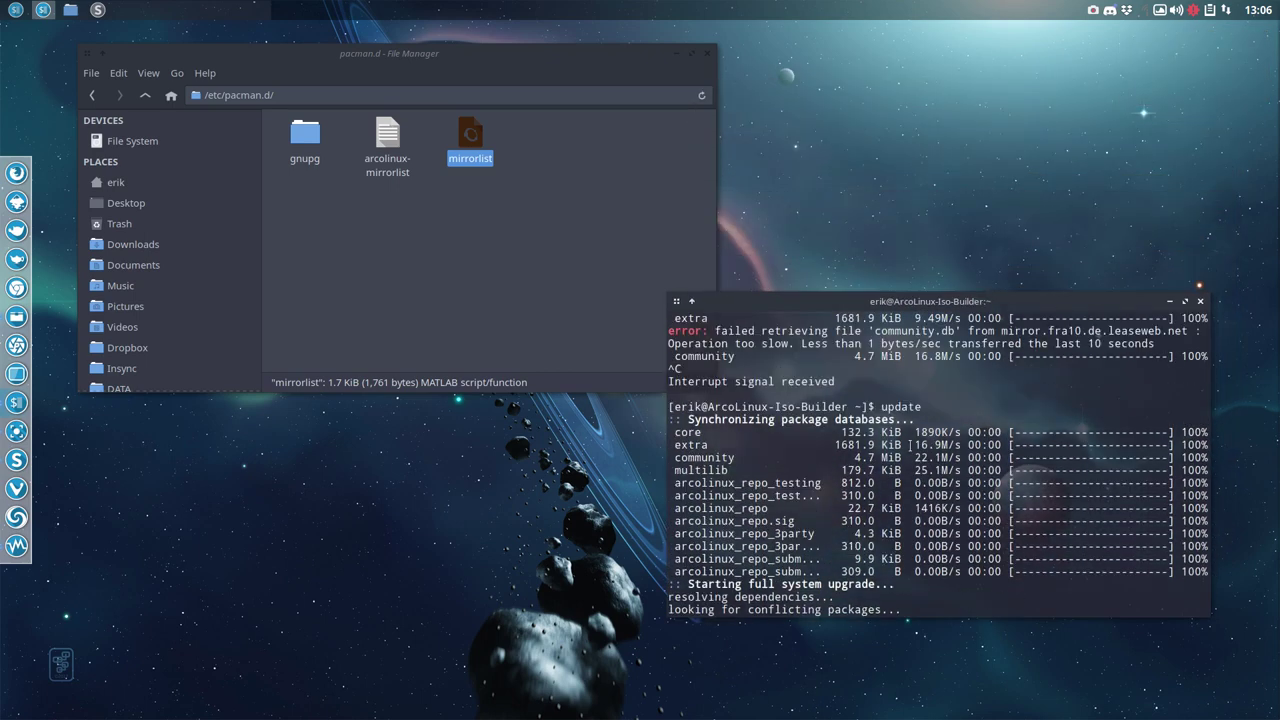
pyautogui.scroll(2, 909, 445)
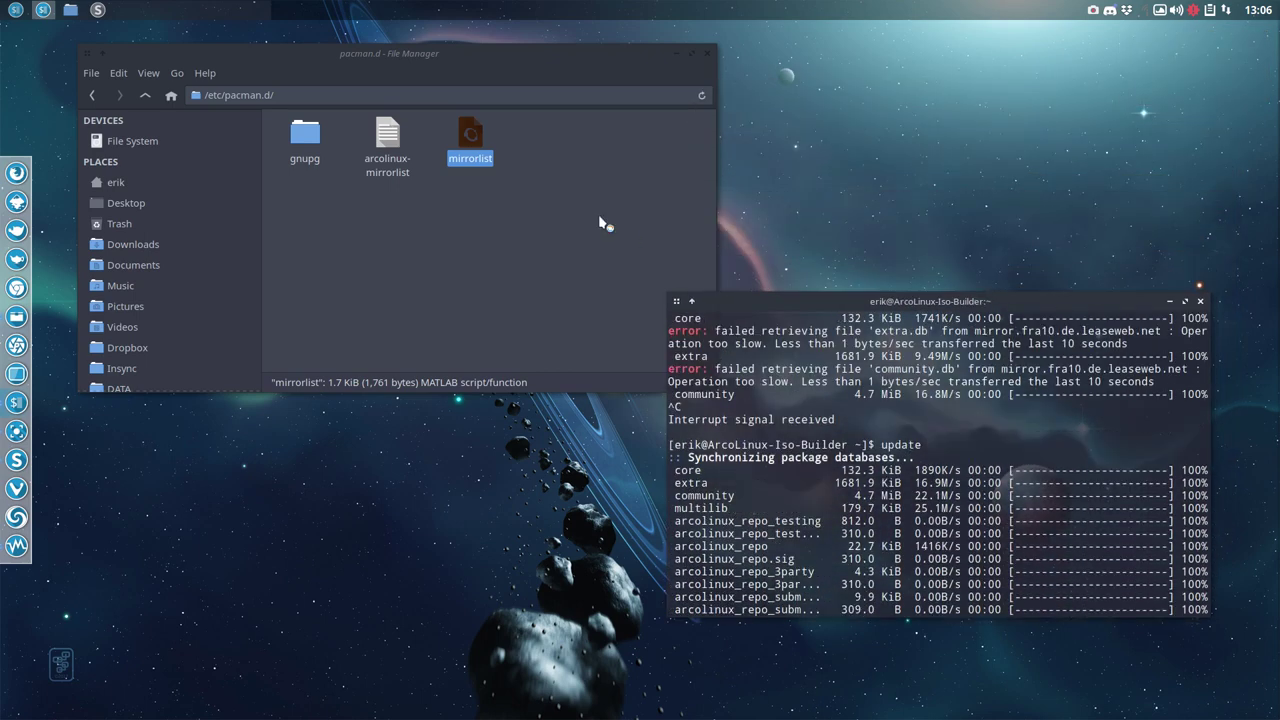
pyautogui.doubleClick(470, 135)
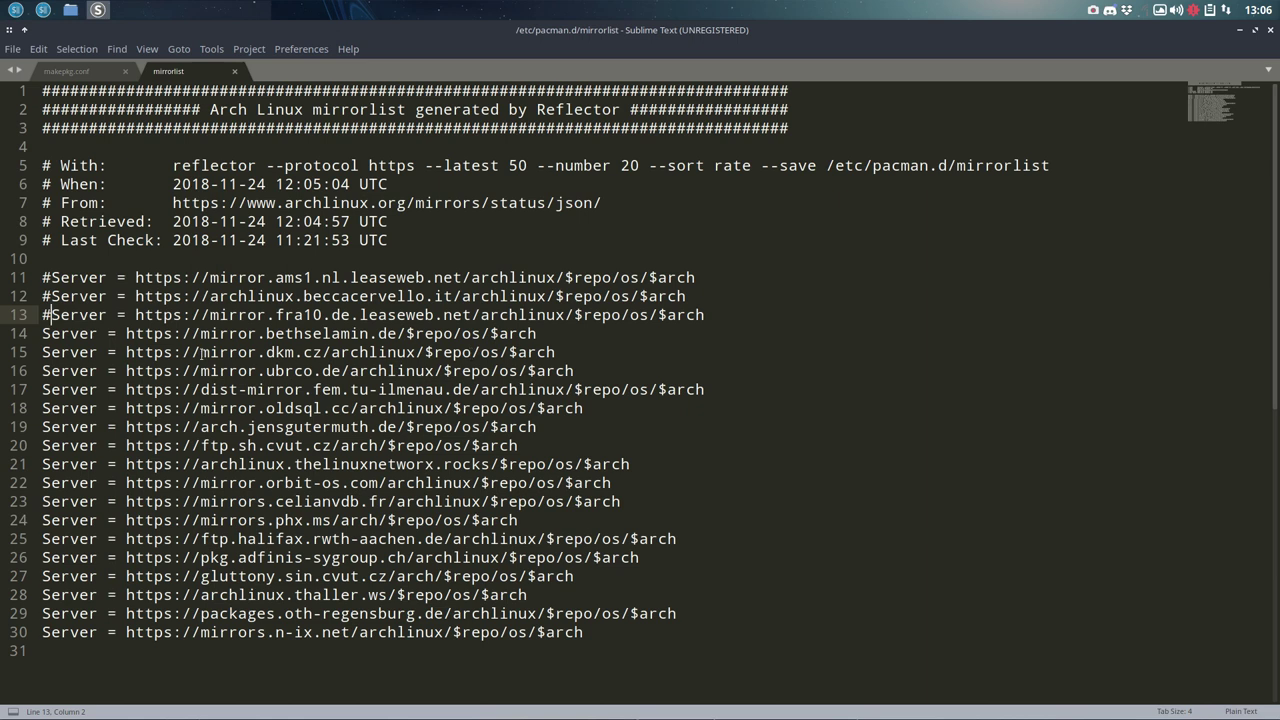
# Select the bethselamin.de and cz server entries, then close Sublime Text without changes
pyautogui.moveTo(257, 333); pyautogui.dragTo(397, 333)
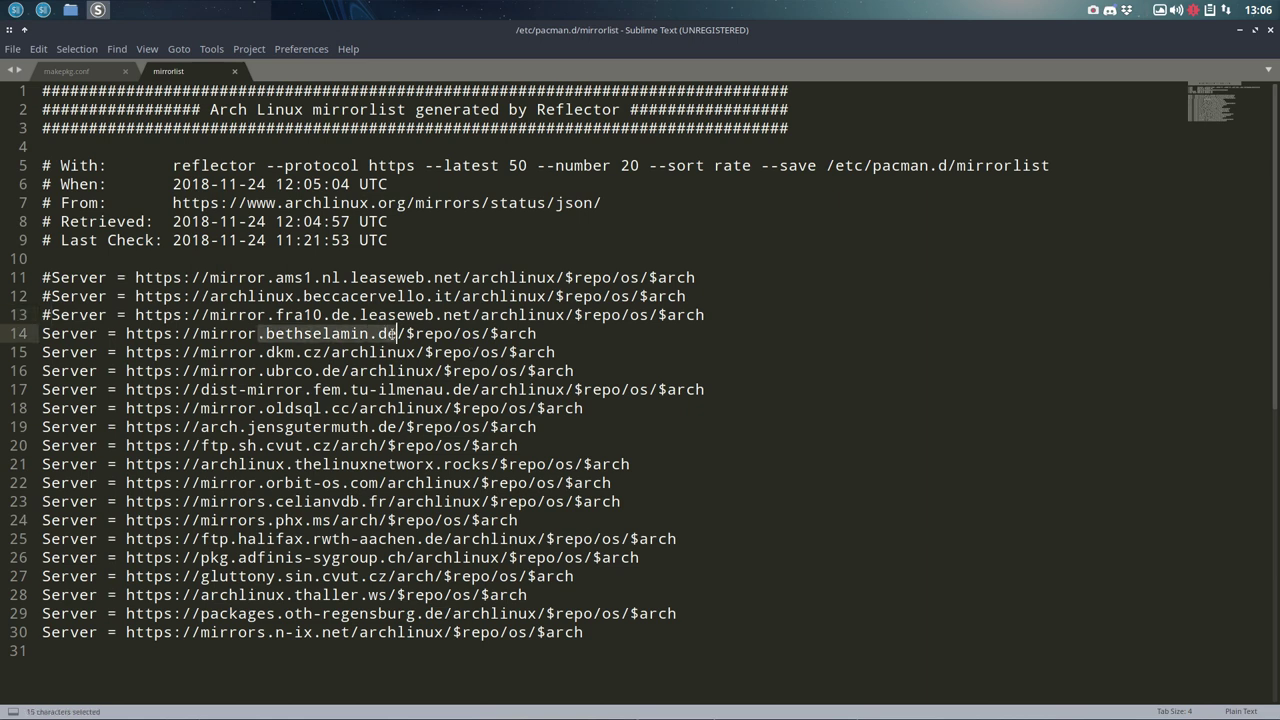
pyautogui.tripleClick(44, 338)
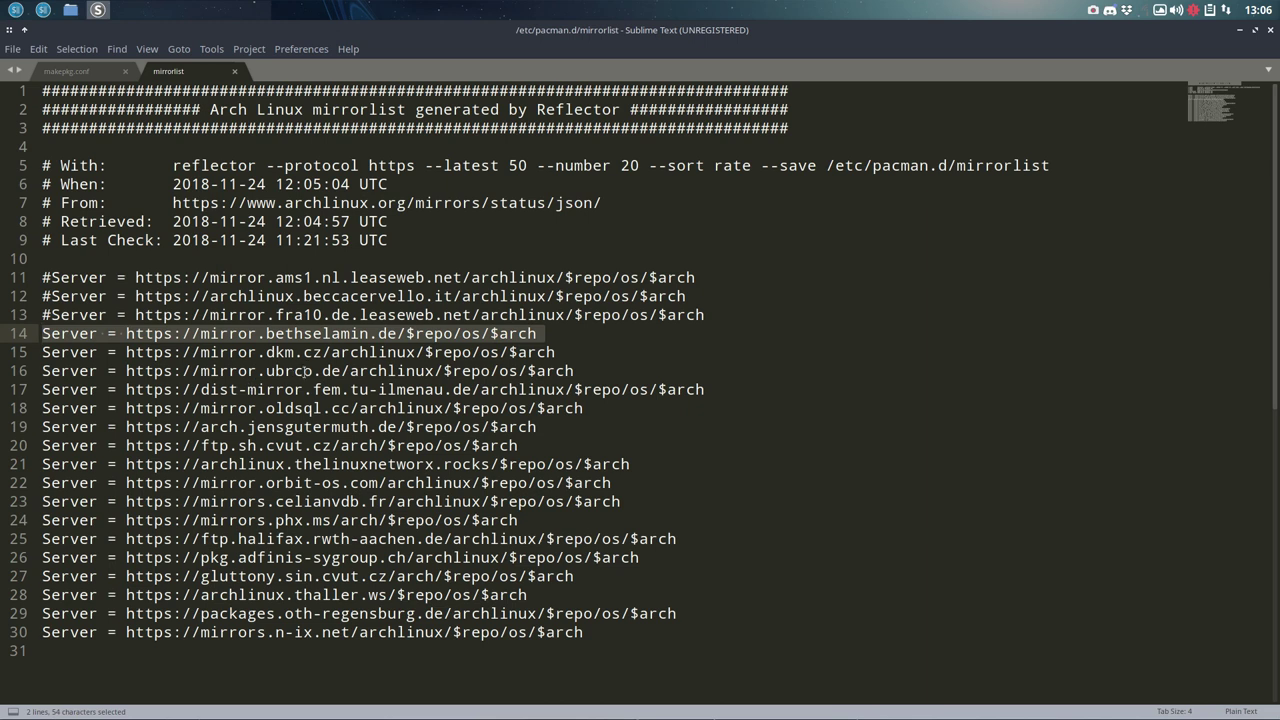
pyautogui.doubleClick(313, 352)
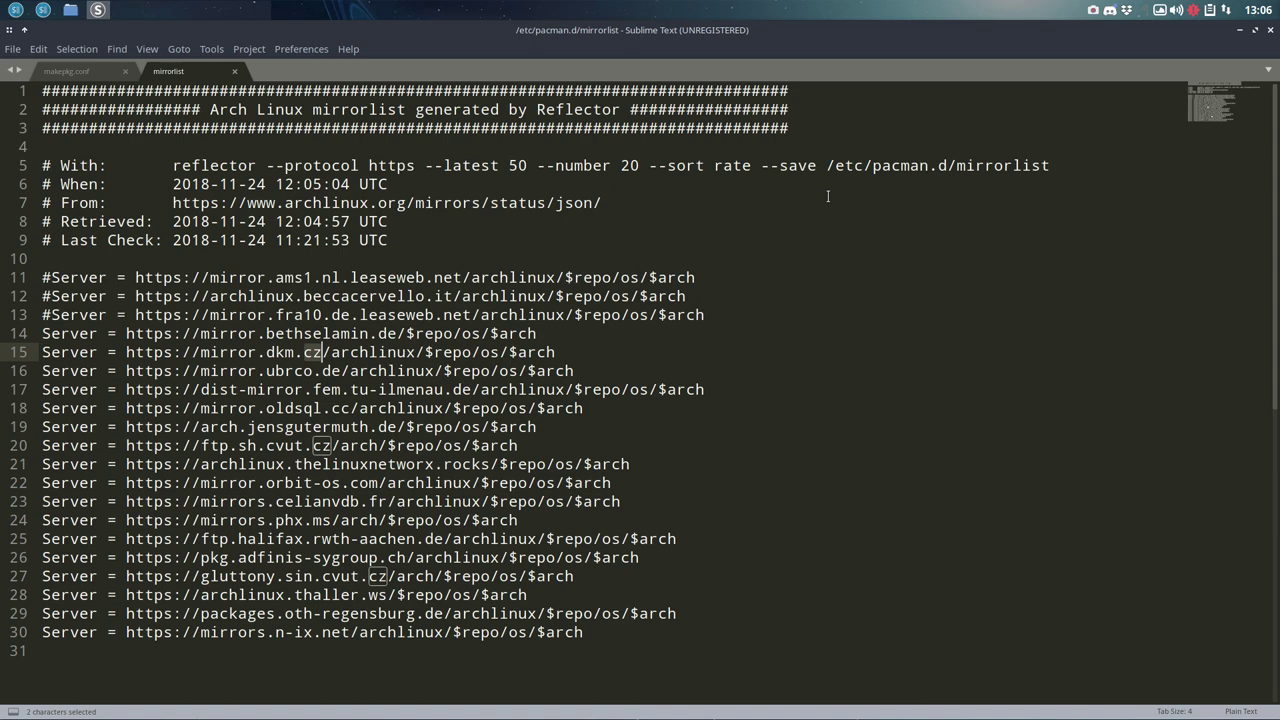
pyautogui.click(1271, 30)
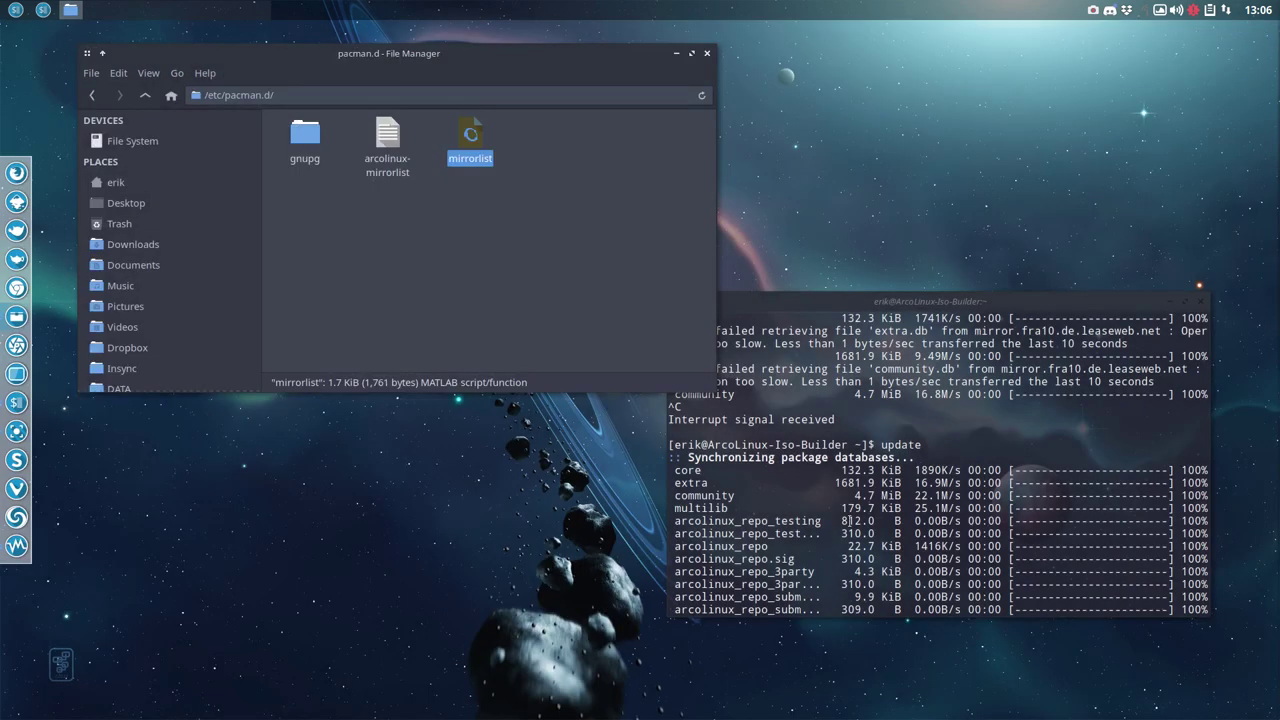
# Accept the v4l-utils upgrade, run pksyua (nothing to do), and reopen mirrorlist
pyautogui.press('Up')
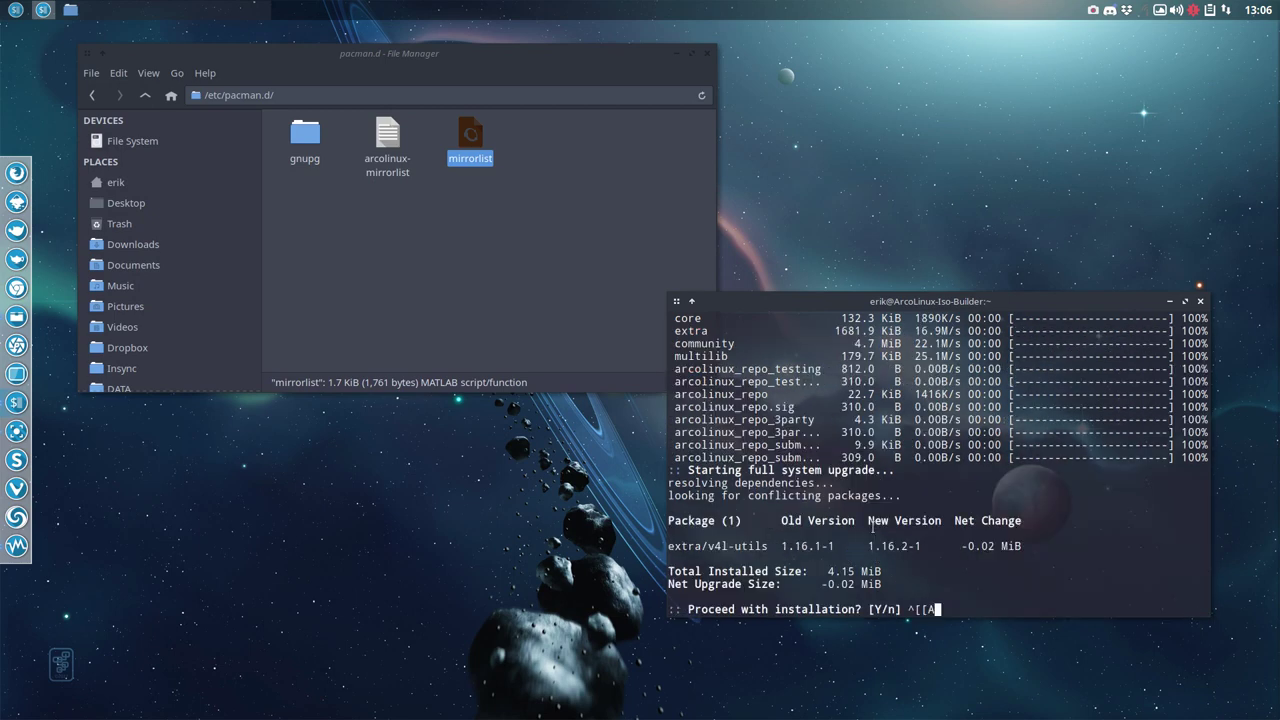
pyautogui.press('BackSpace')
pyautogui.write('y')
pyautogui.press('Return')
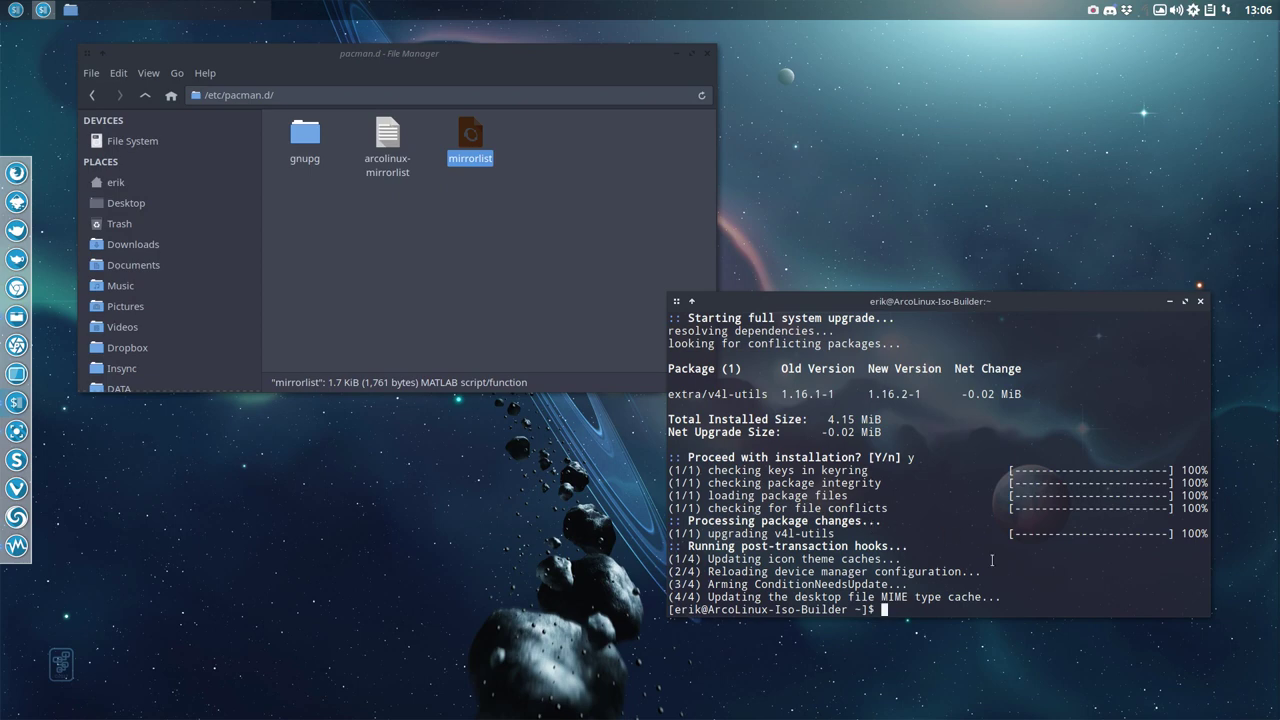
pyautogui.write('pksyua')
pyautogui.press('Return')
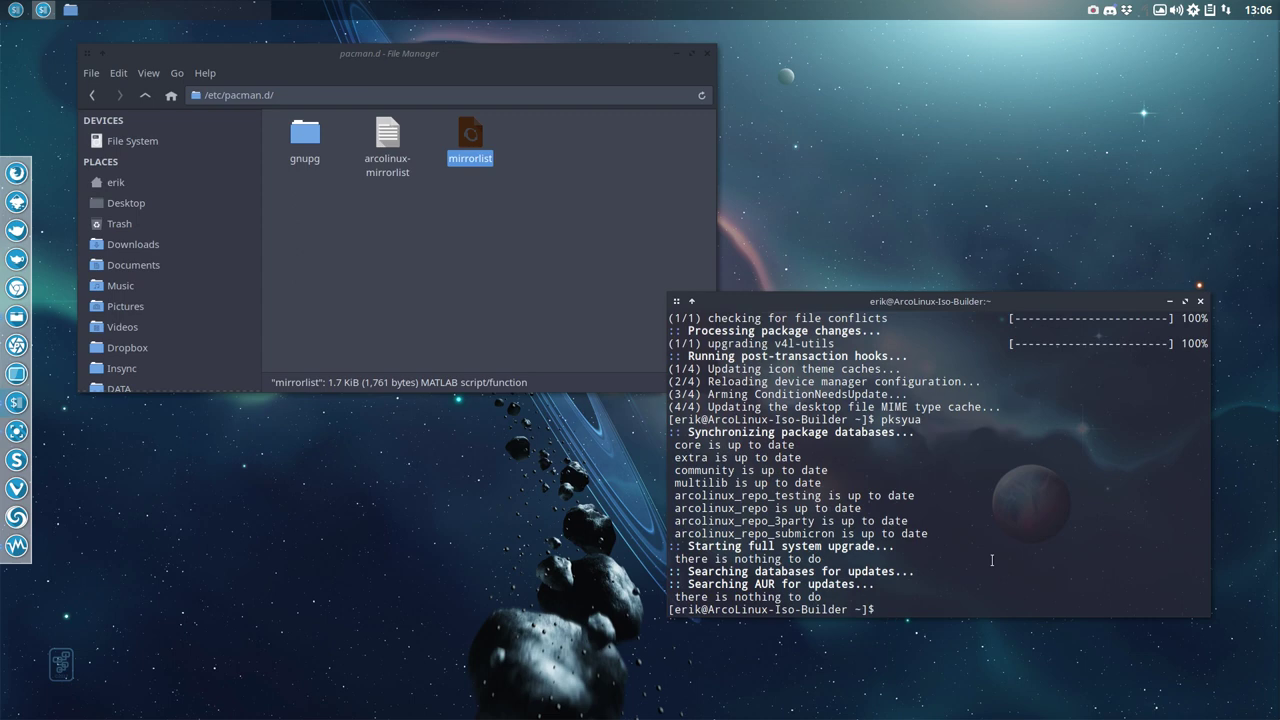
pyautogui.doubleClick(472, 138)
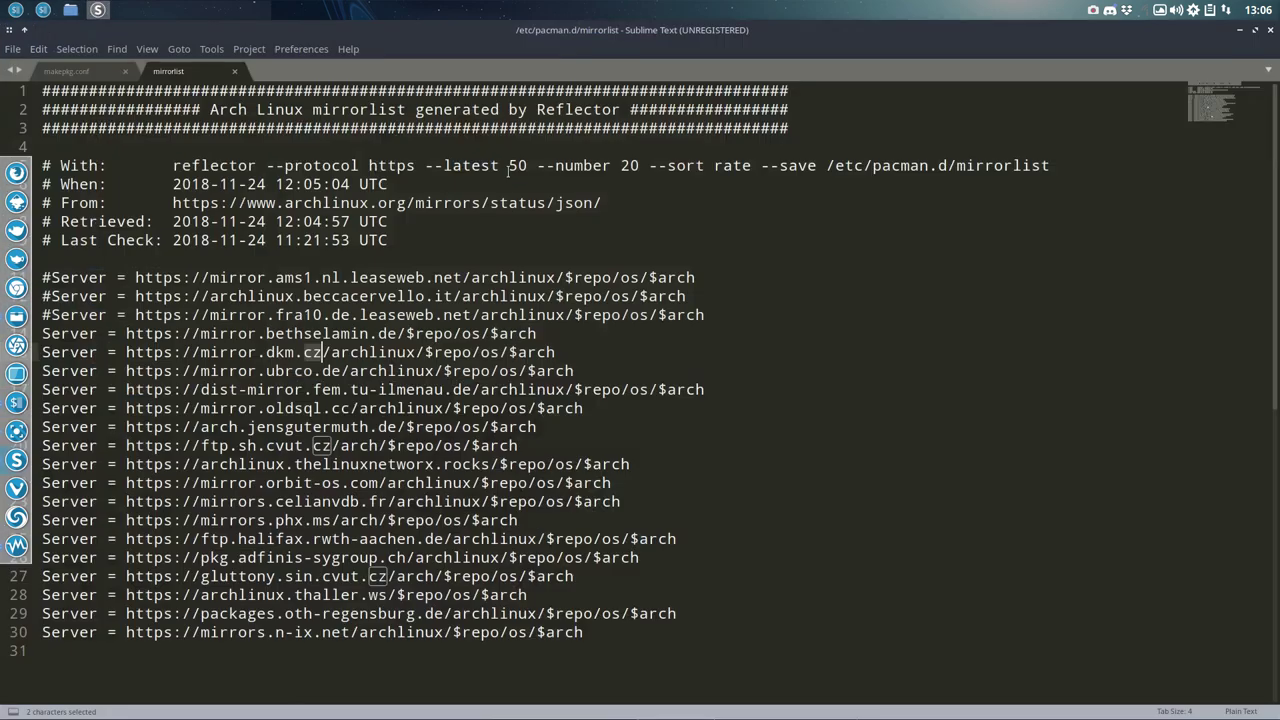